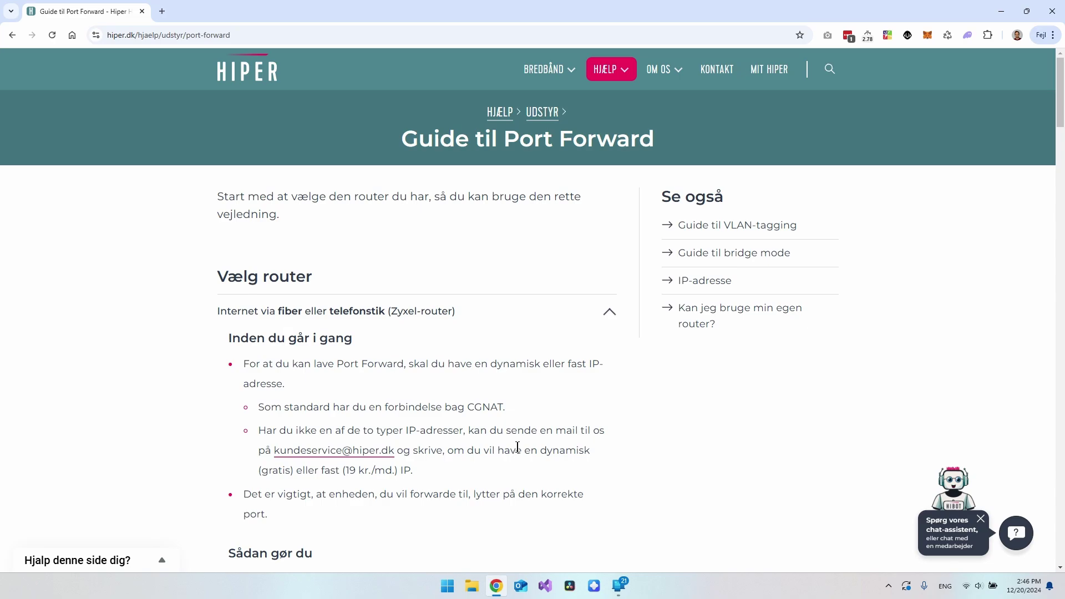
Highlight the dynamic, free and fixed-IP price text in the Hiper guide, then open a new tab
{"action": "left_click_drag", "start_coordinate": [538, 450], "coordinate": [591, 451]}
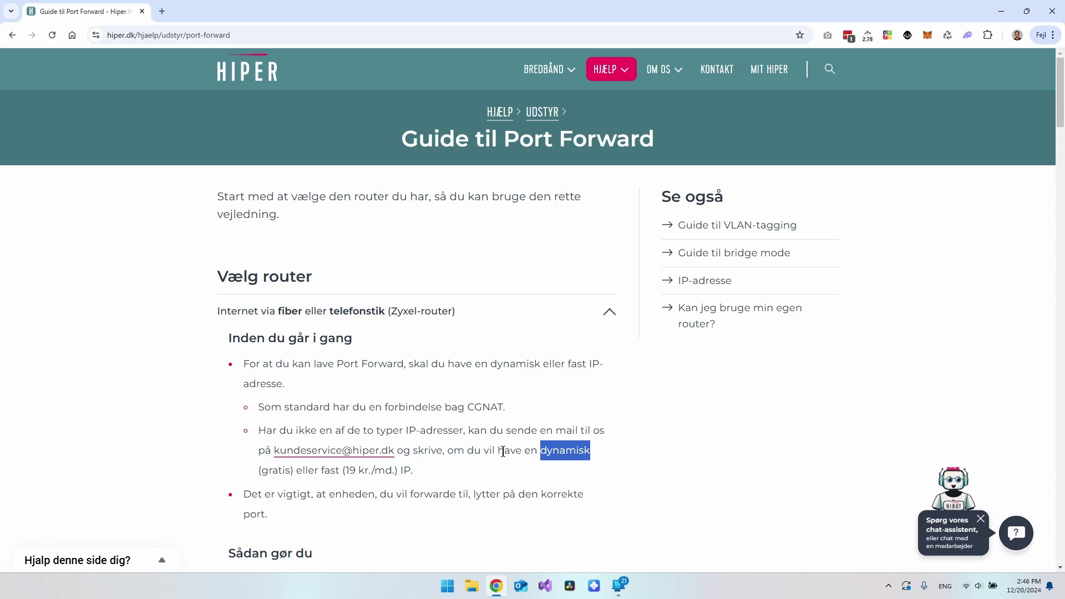
{"action": "double_click", "coordinate": [285, 470]}
{"action": "left_click_drag", "start_coordinate": [322, 472], "coordinate": [390, 470]}
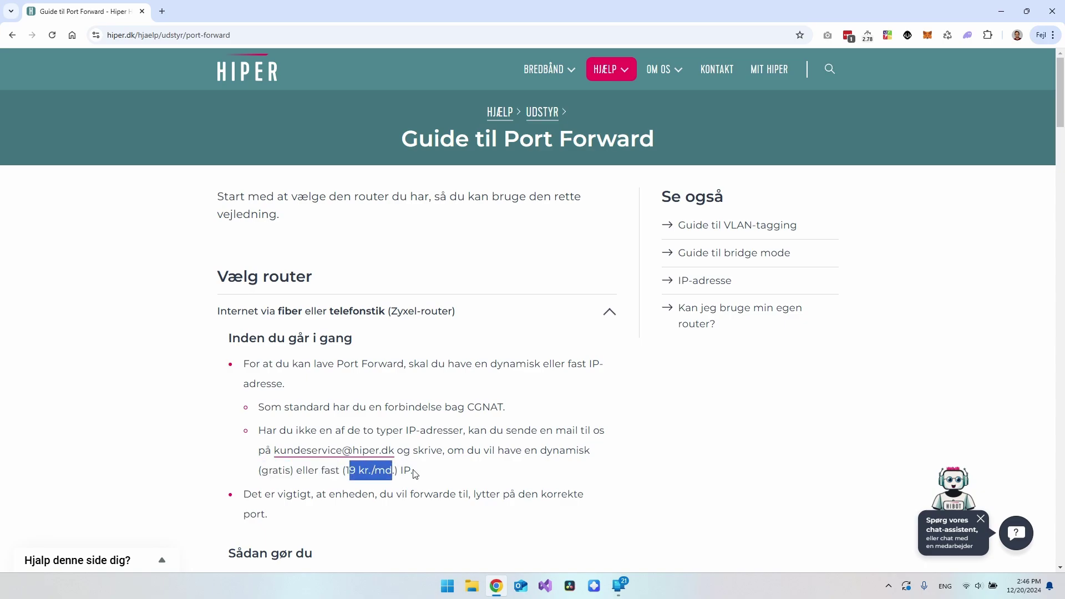
{"action": "left_click", "coordinate": [433, 477]}
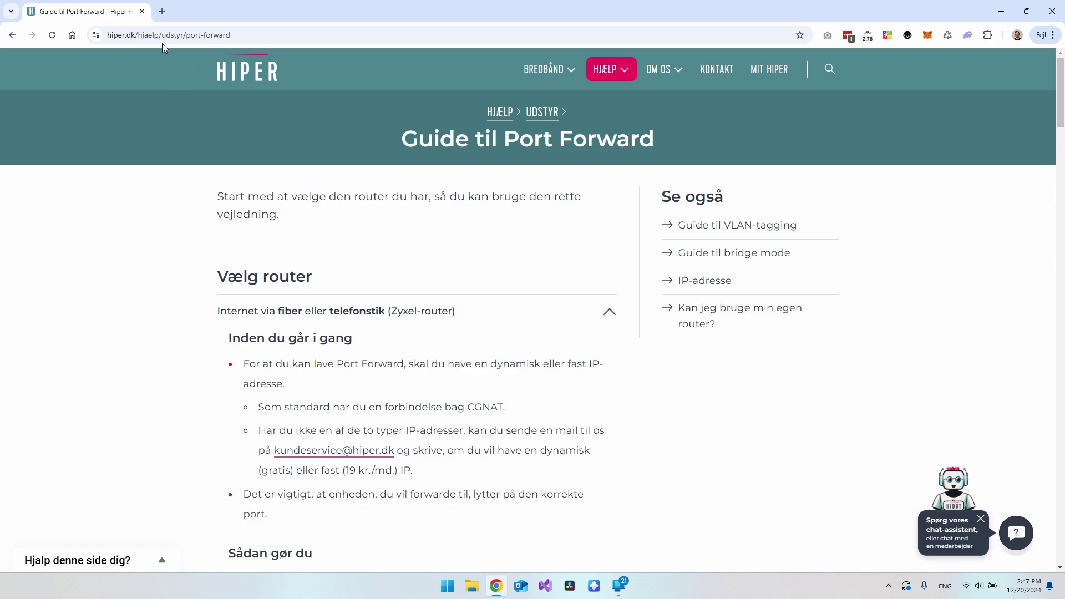
{"action": "left_click", "coordinate": [163, 11]}
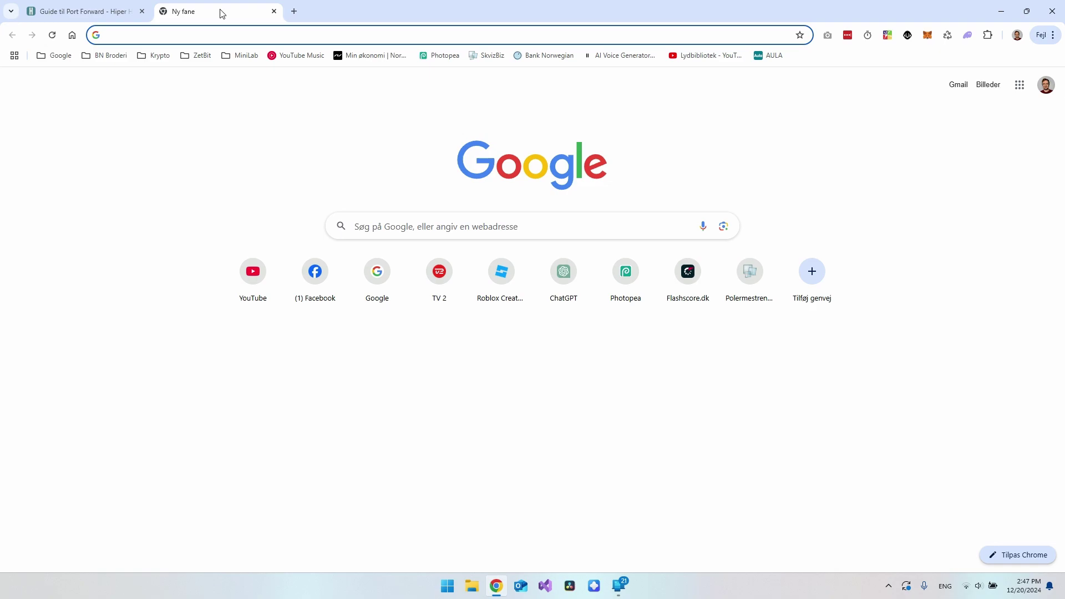
Load the router login page at 192.168.1.1 and search Windows for cmd
{"action": "type", "text": "192.168.1.1"}
{"action": "key", "text": "Return"}
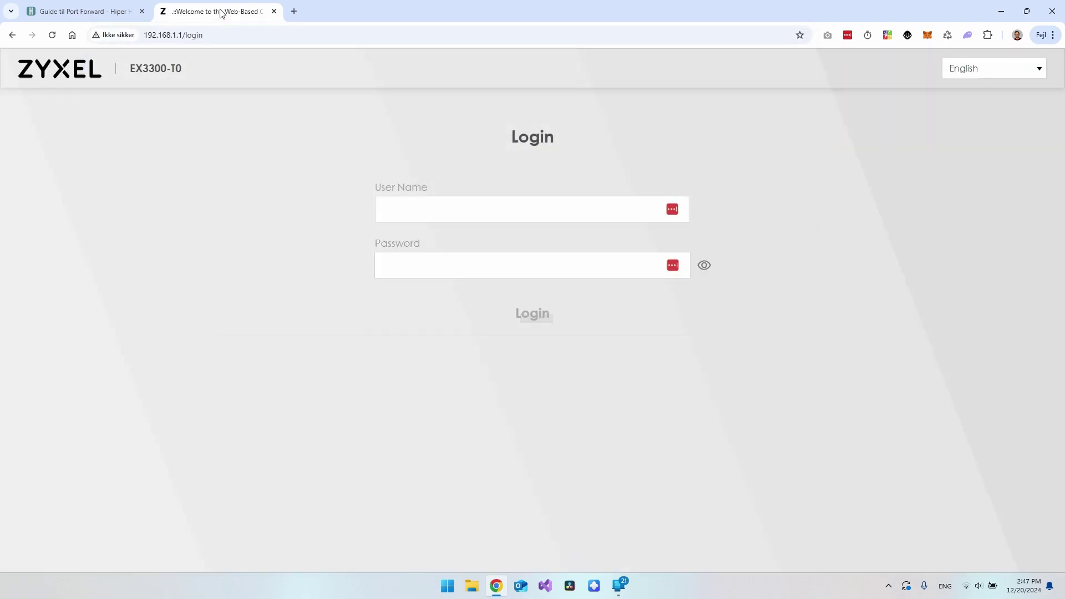
{"action": "mouse_move", "coordinate": [147, 34]}
{"action": "left_mouse_down"}
{"action": "mouse_move", "coordinate": [182, 35]}
{"action": "mouse_move", "coordinate": [144, 34]}
{"action": "left_mouse_up"}
{"action": "left_click", "coordinate": [182, 34]}
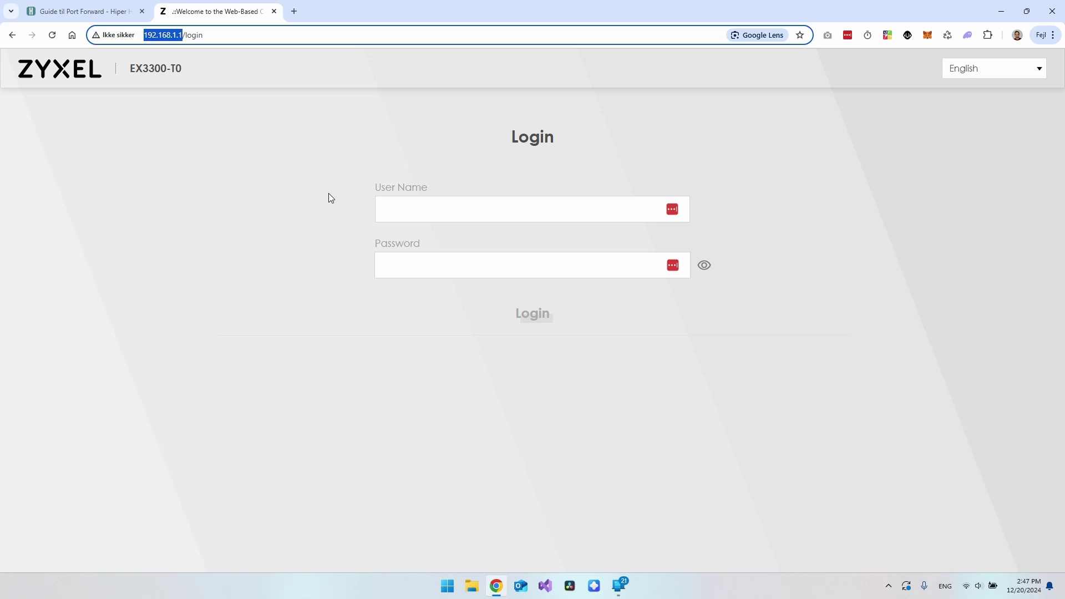
{"action": "left_click", "coordinate": [328, 194]}
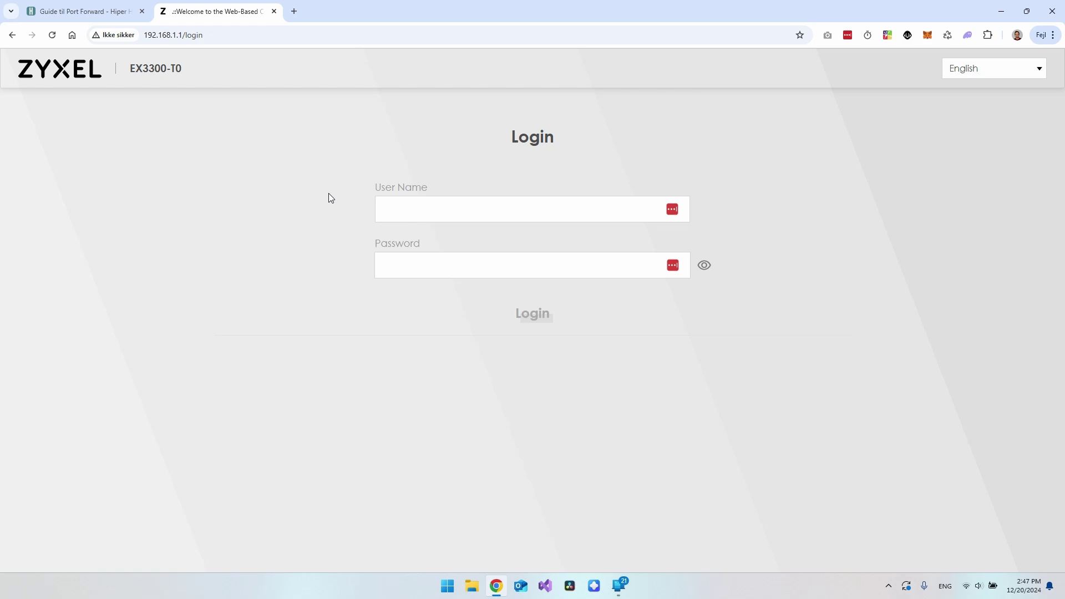
{"action": "key", "text": "super"}
{"action": "type", "text": "cmd"}
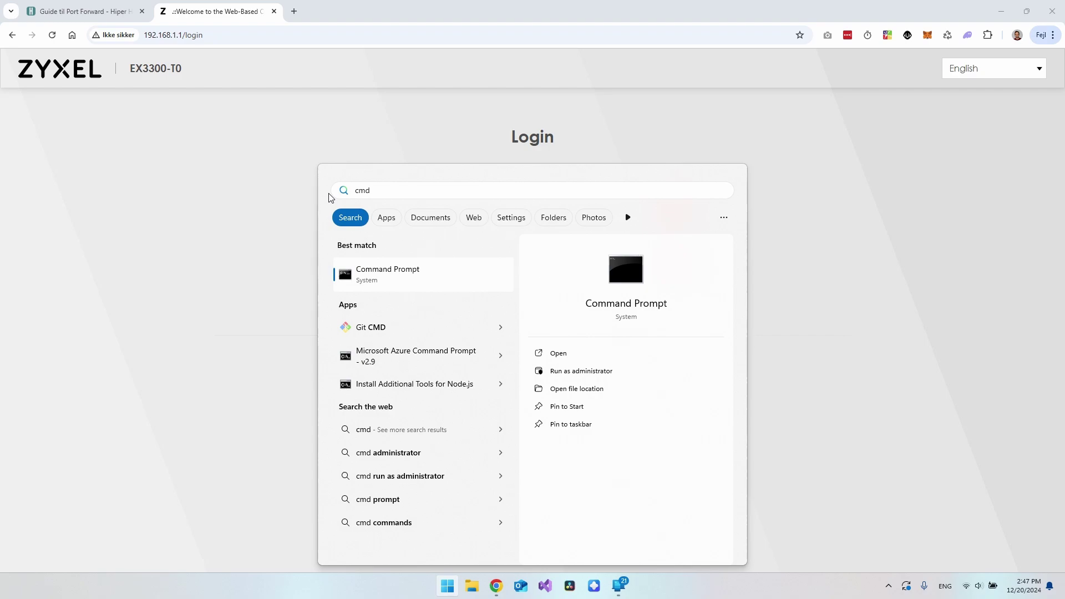
Run ipconfig in Command Prompt to list the network adapters
{"action": "key", "text": "Return"}
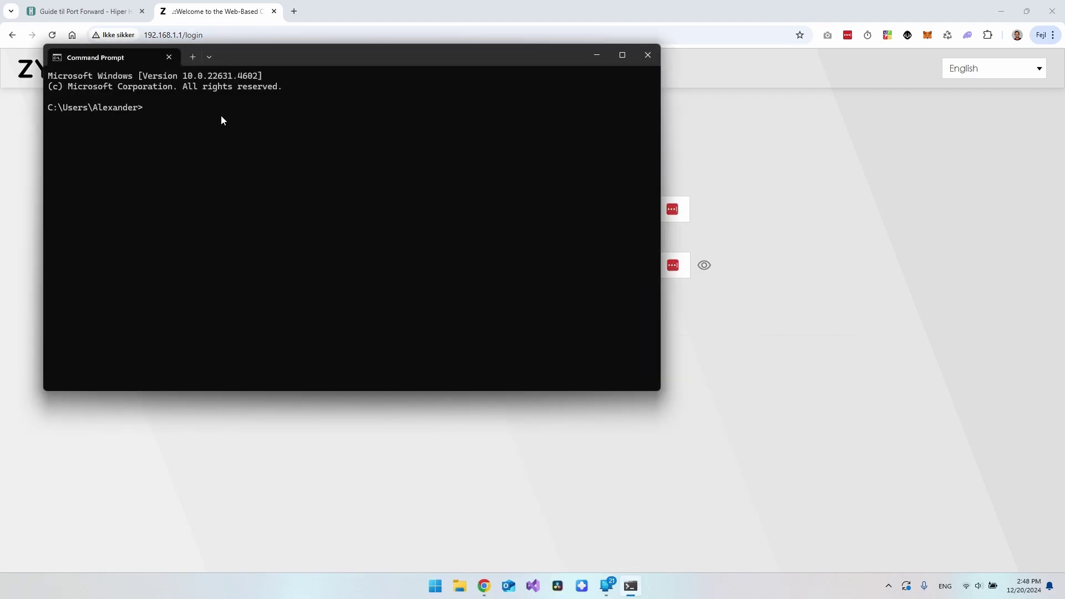
{"action": "type", "text": "ipconfig"}
{"action": "key", "text": "Return"}
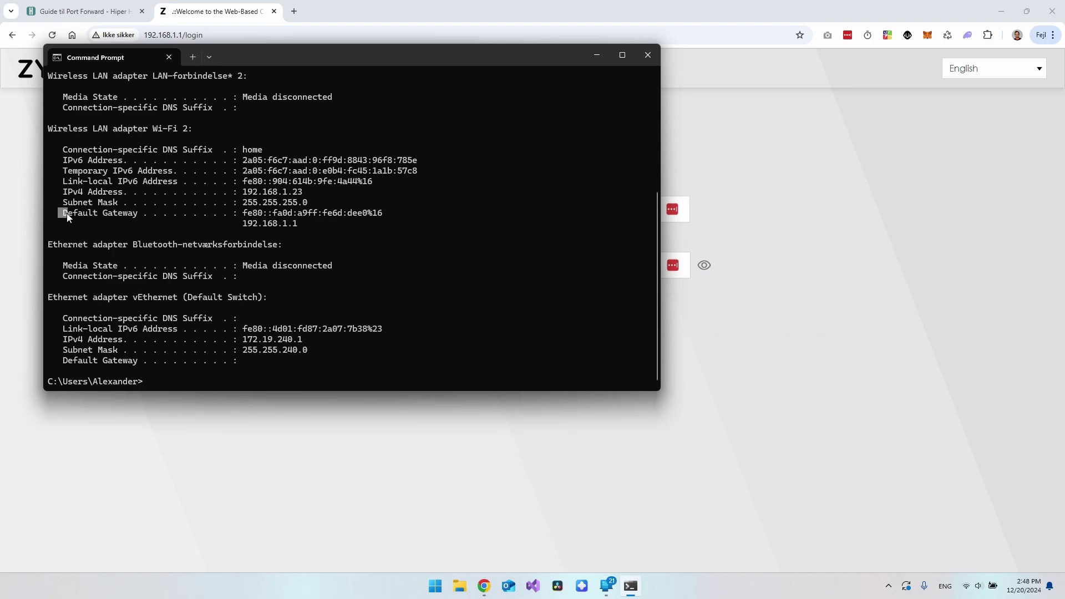
Highlight the default gateway 192.168.1.1 and return to the router login page
{"action": "left_click_drag", "start_coordinate": [66, 217], "coordinate": [133, 213]}
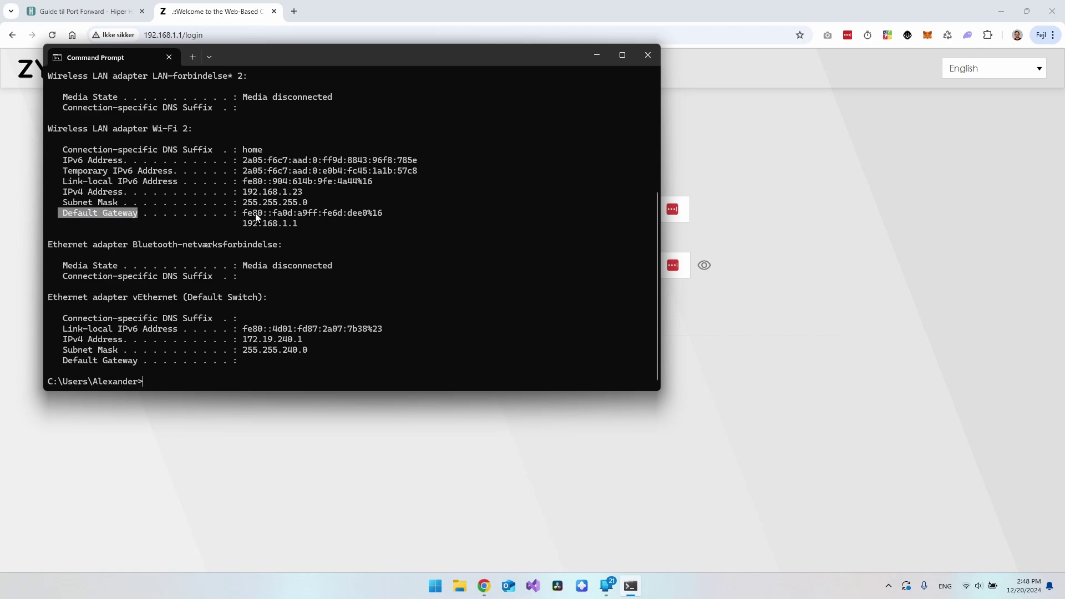
{"action": "left_click_drag", "start_coordinate": [244, 216], "coordinate": [373, 216]}
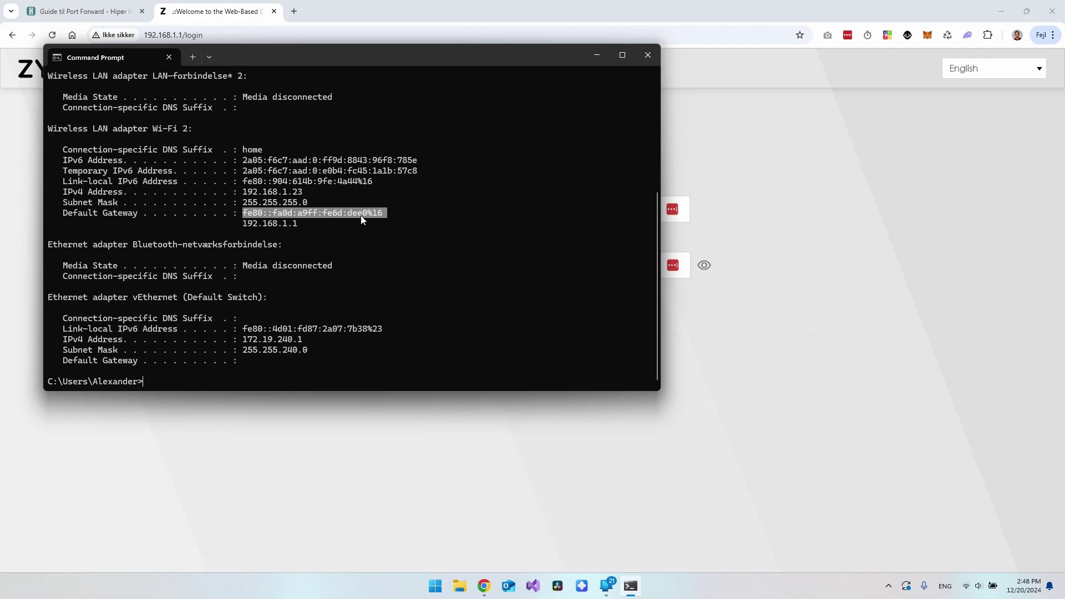
{"action": "left_click_drag", "start_coordinate": [243, 224], "coordinate": [277, 224]}
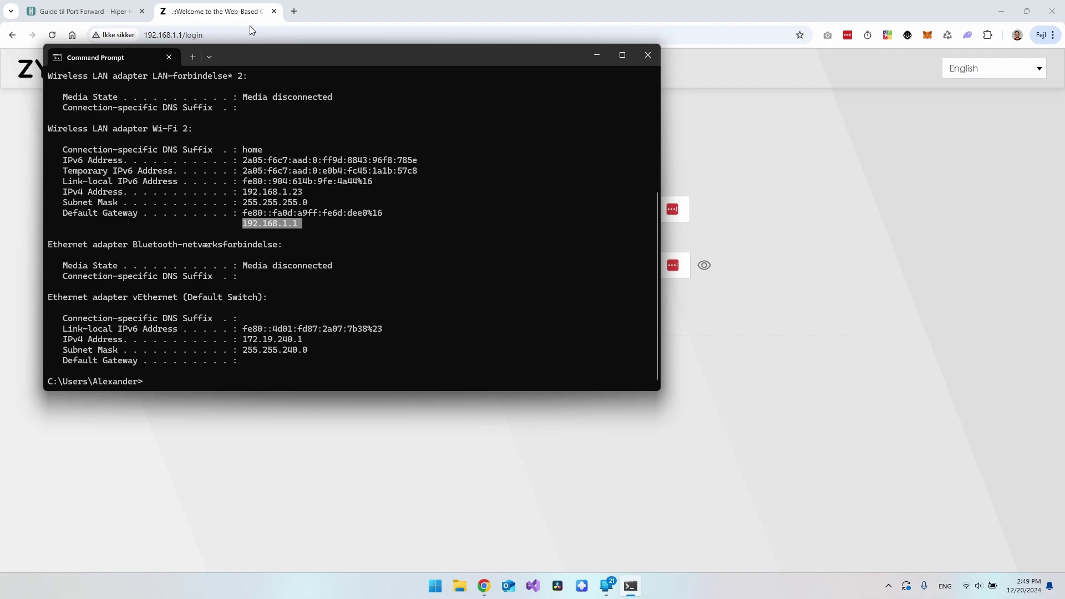
{"action": "left_click", "coordinate": [749, 217]}
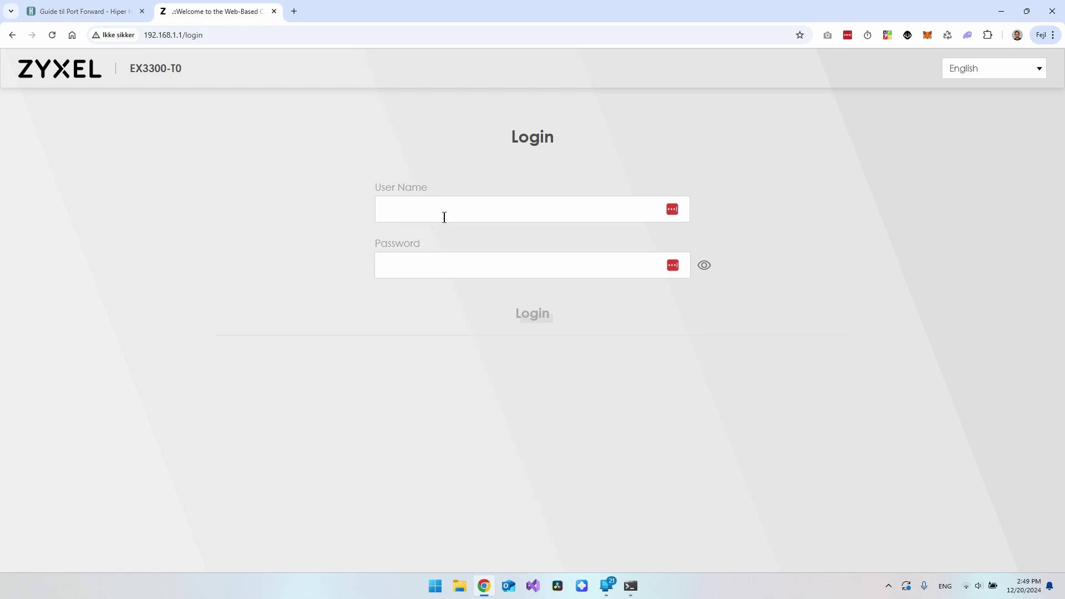
Log in to the router as admin with the account password
{"action": "left_click", "coordinate": [499, 209]}
{"action": "type", "text": "admin"}
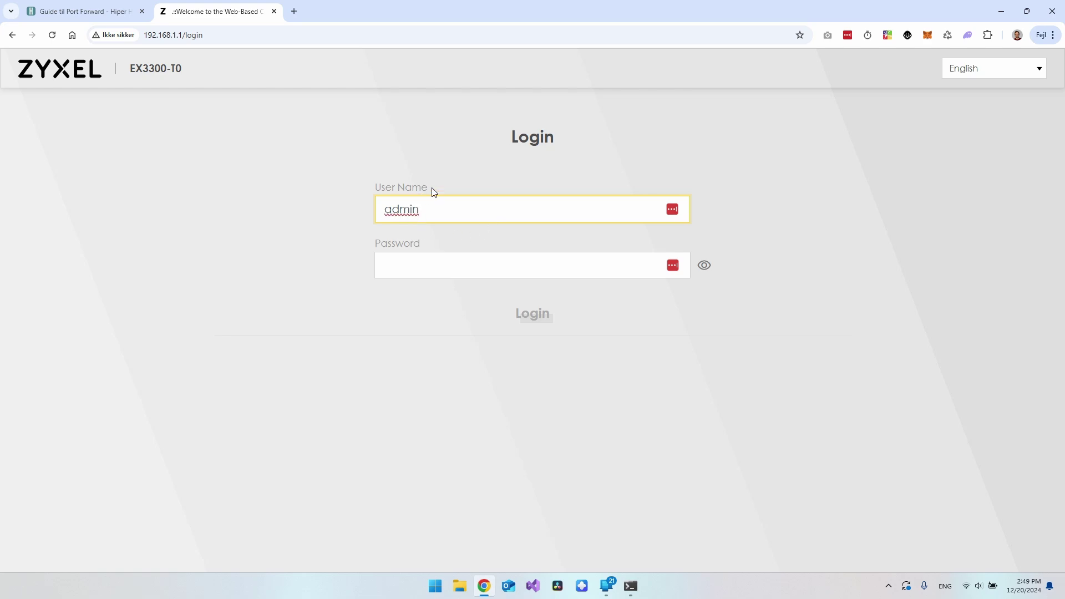
{"action": "left_click", "coordinate": [467, 267]}
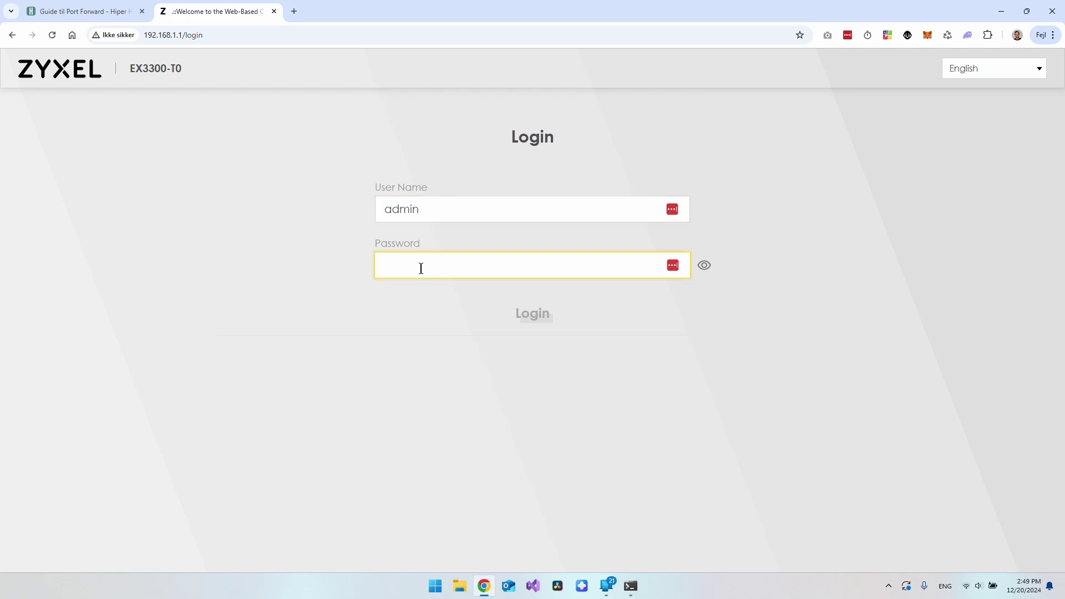
{"action": "key", "text": "Return"}
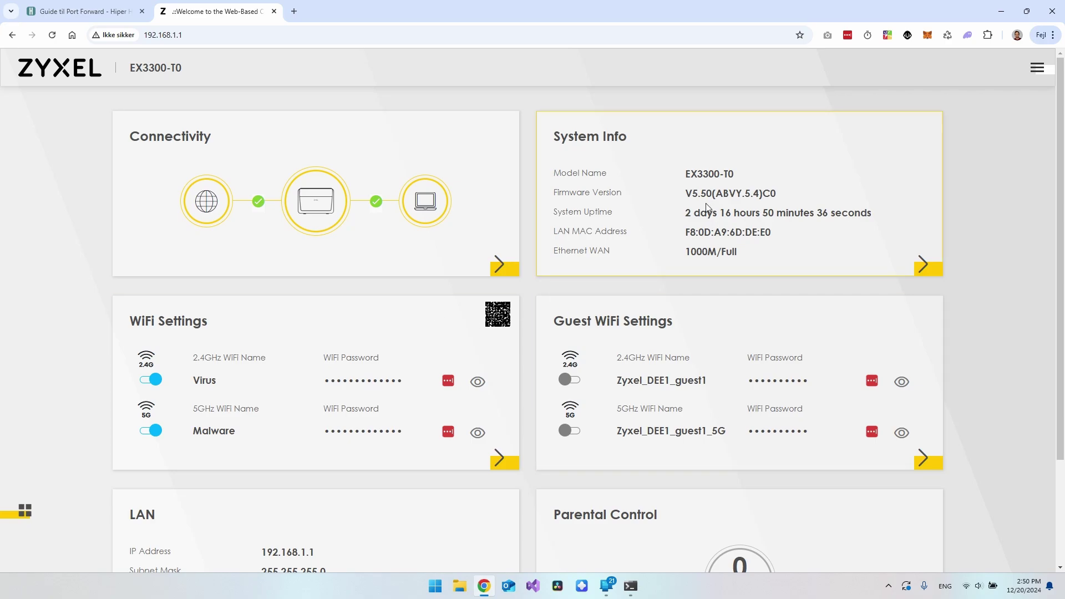
Scroll through the dashboard and open the main navigation panel
{"action": "scroll", "coordinate": [987, 261], "scroll_direction": "down", "scroll_amount": 3}
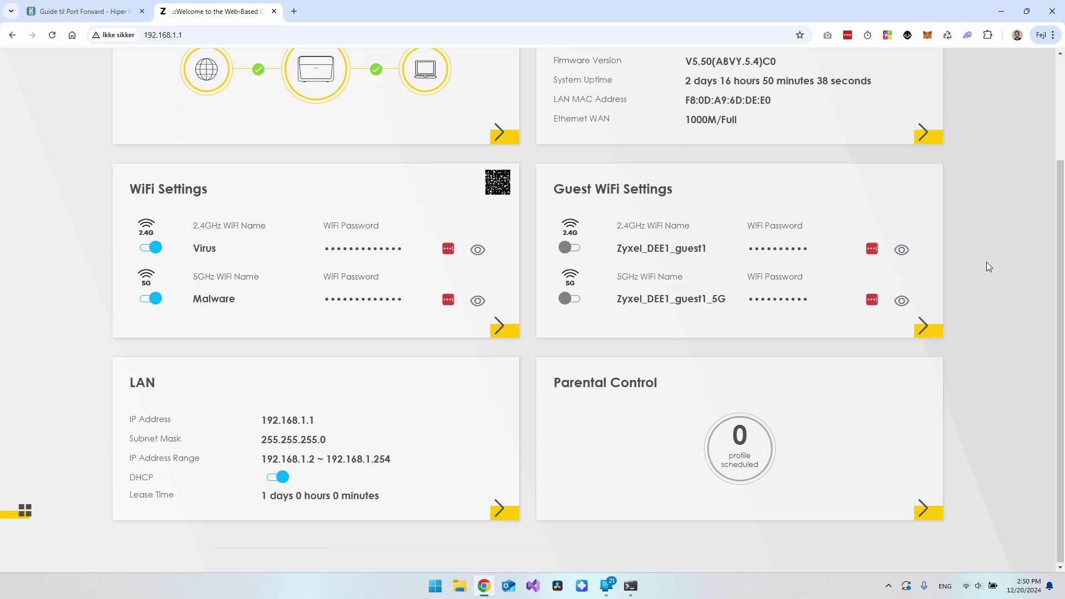
{"action": "scroll", "coordinate": [987, 262], "scroll_direction": "up", "scroll_amount": 3}
{"action": "left_click", "coordinate": [1037, 72]}
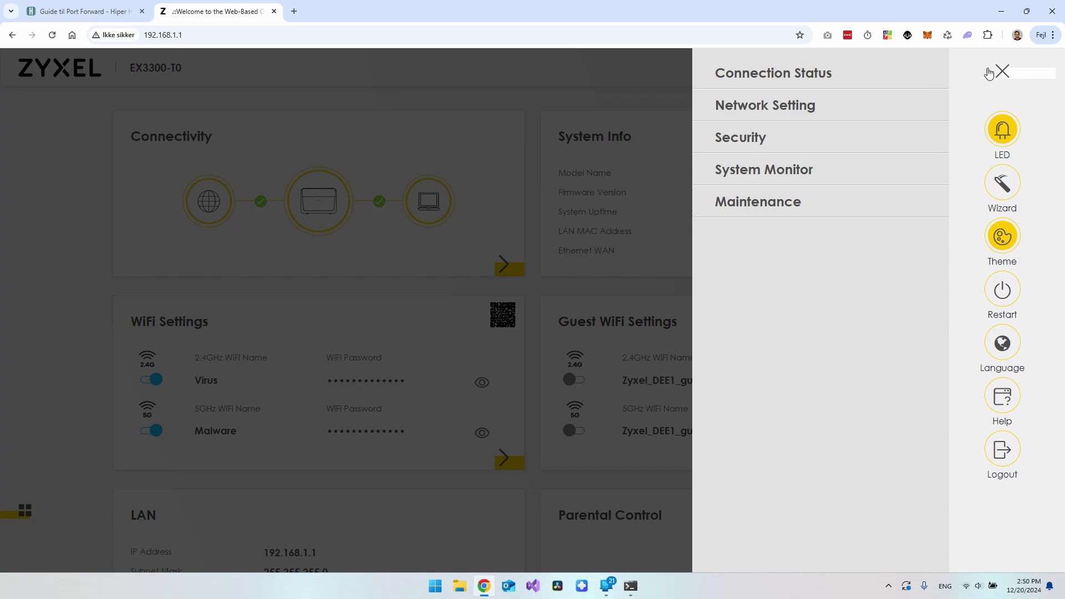
Visit the Network Setting > Broadband page and look over its sections
{"action": "left_click", "coordinate": [757, 111]}
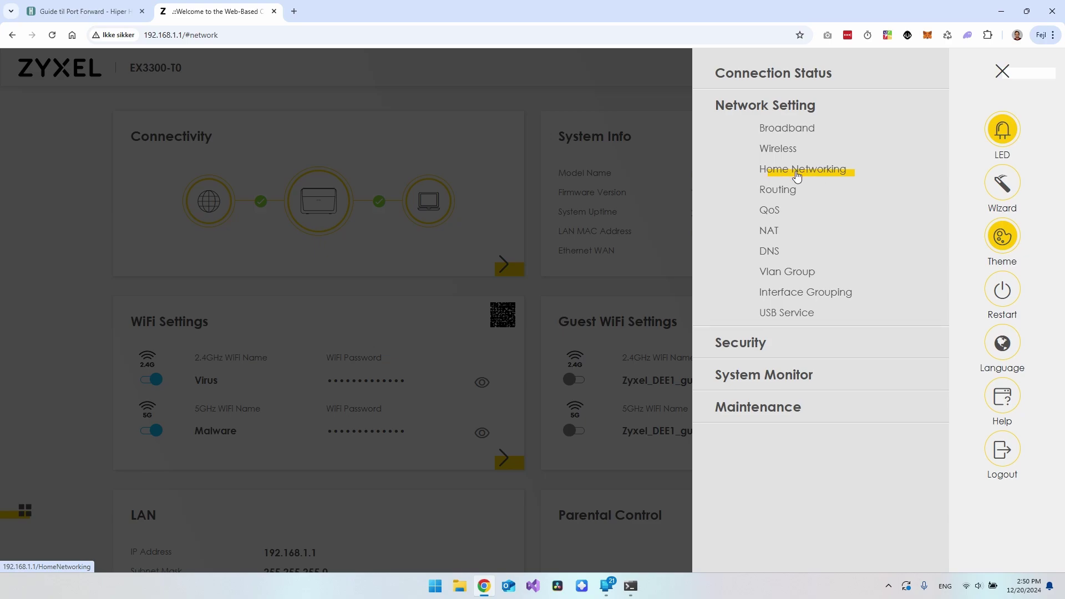
{"action": "left_click", "coordinate": [790, 128]}
{"action": "left_click", "coordinate": [1046, 73]}
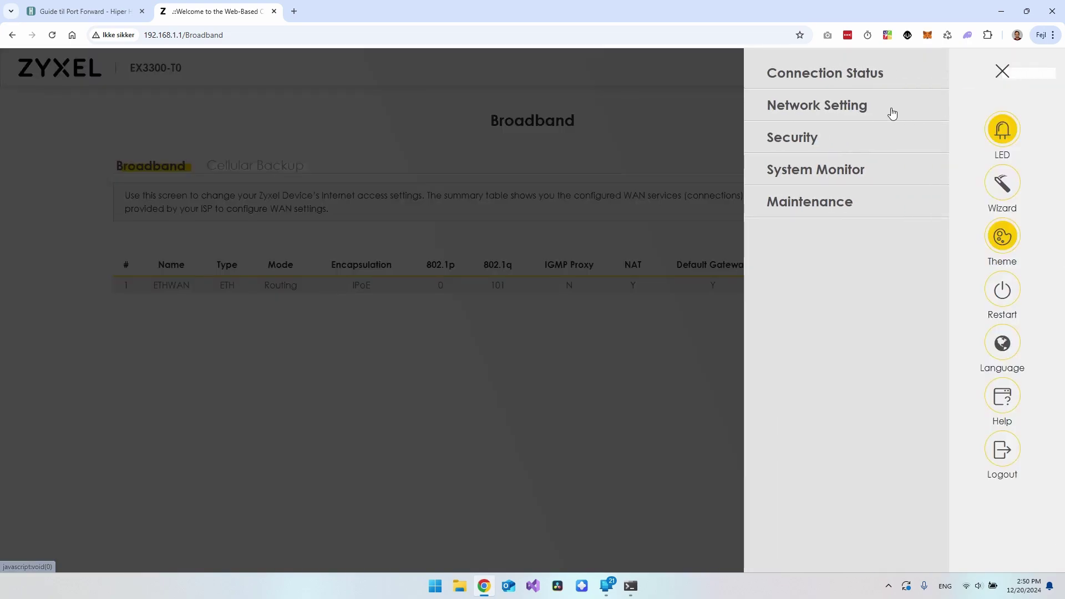
{"action": "left_click", "coordinate": [655, 124]}
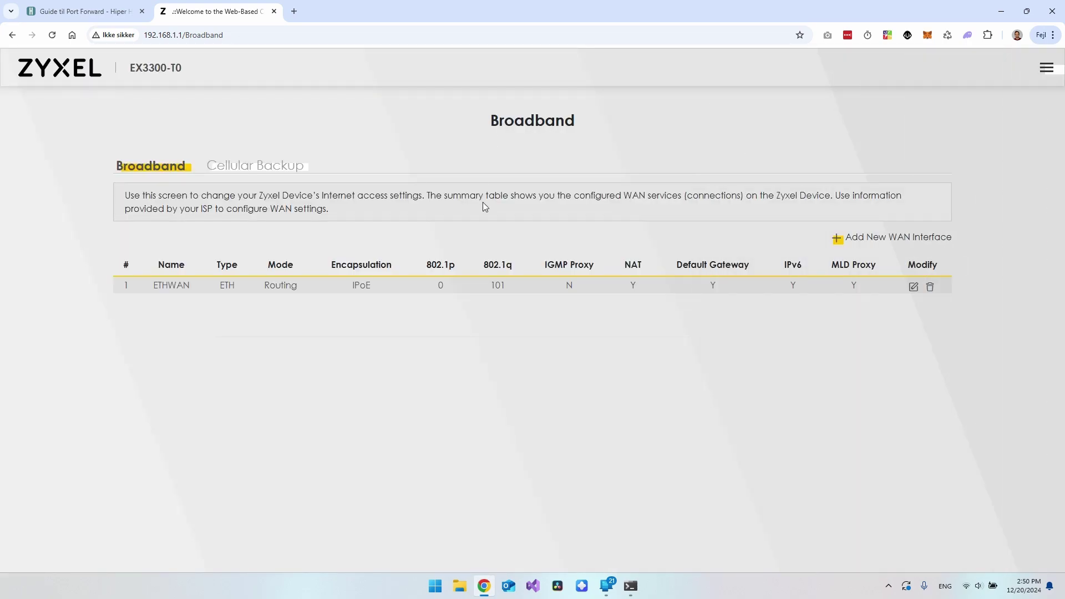
{"action": "left_click_drag", "start_coordinate": [328, 165], "coordinate": [111, 163]}
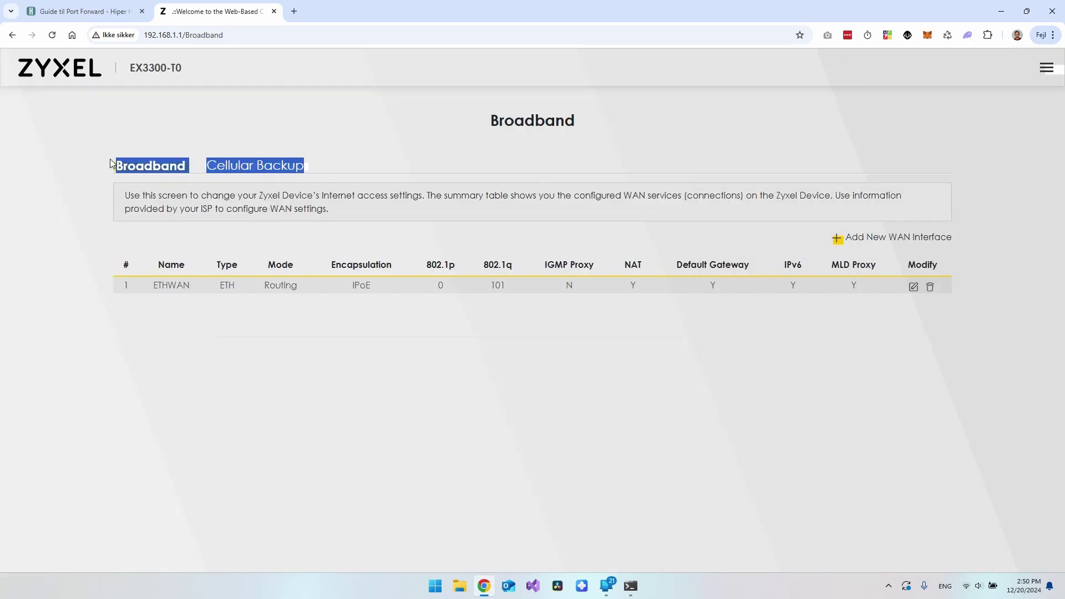
{"action": "left_click", "coordinate": [232, 177]}
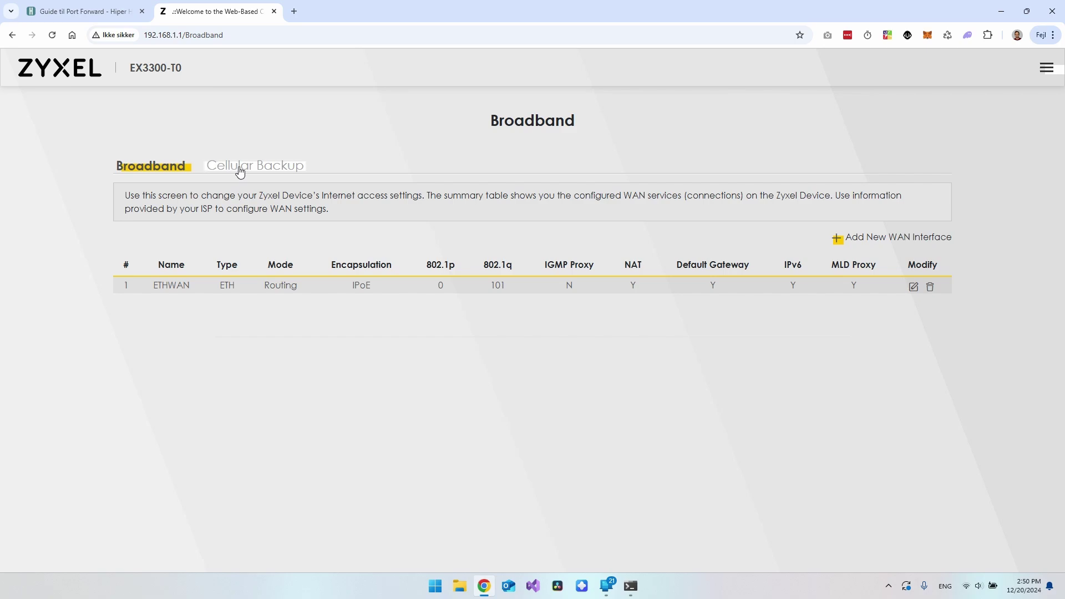
Go to Network Setting > Home Networking to view the LAN Setup
{"action": "left_click", "coordinate": [1047, 69]}
{"action": "left_click", "coordinate": [758, 108]}
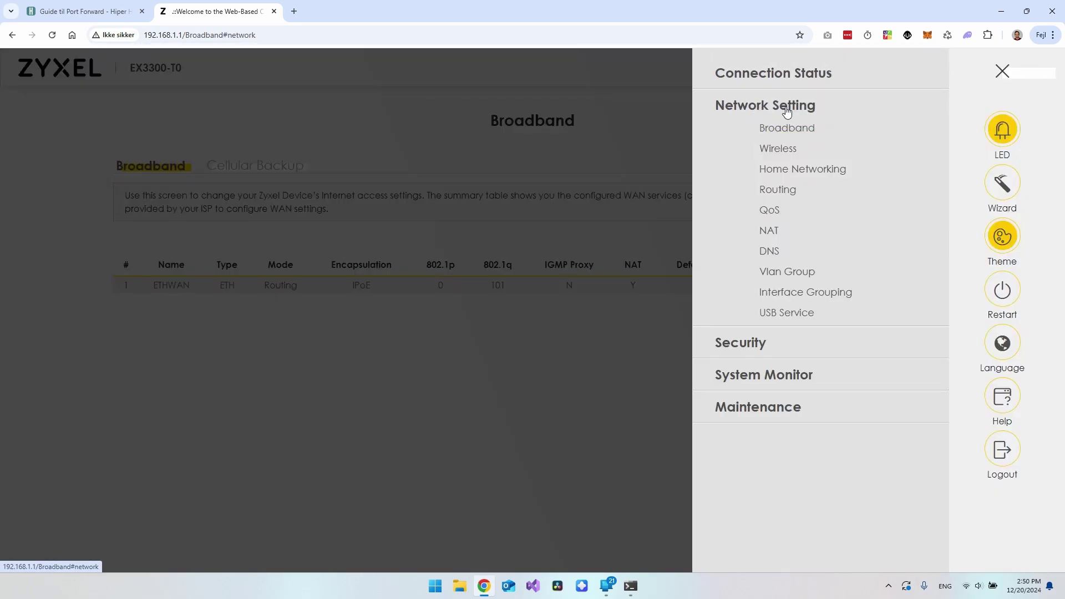
{"action": "left_click", "coordinate": [786, 171]}
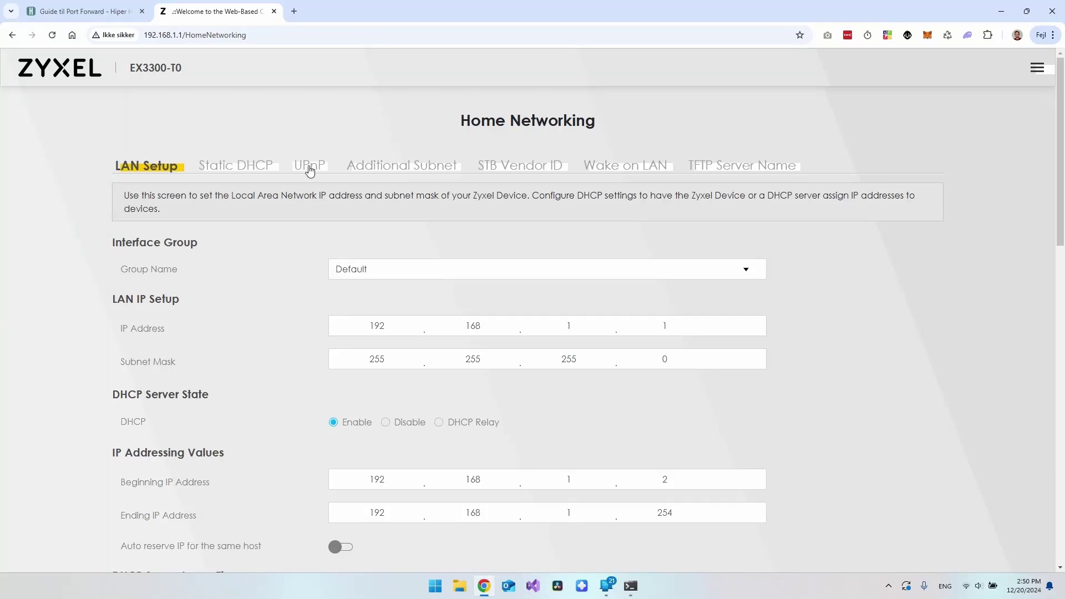
Show the UPnP tab and review its TCP/IP description and port mapping table
{"action": "left_click", "coordinate": [311, 166]}
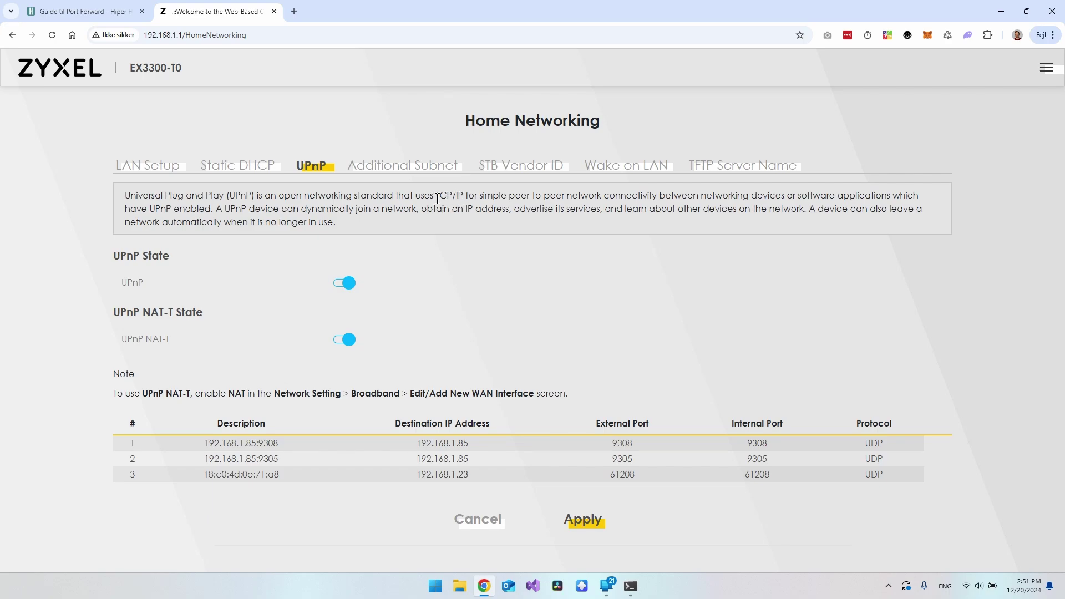
{"action": "left_click_drag", "start_coordinate": [437, 197], "coordinate": [463, 196]}
{"action": "left_click", "coordinate": [428, 197]}
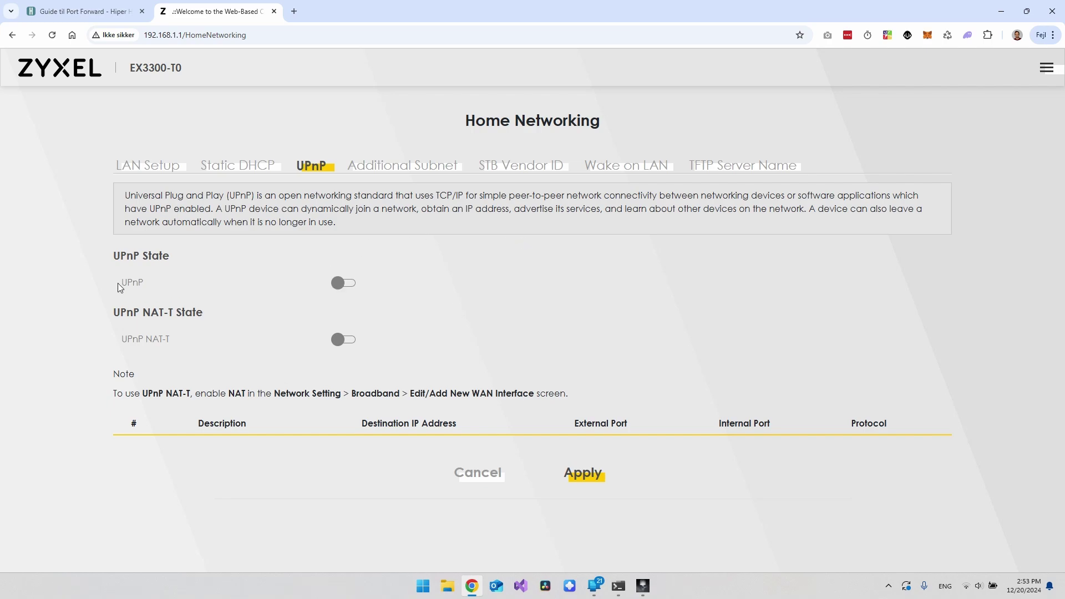
{"action": "left_click", "coordinate": [216, 284]}
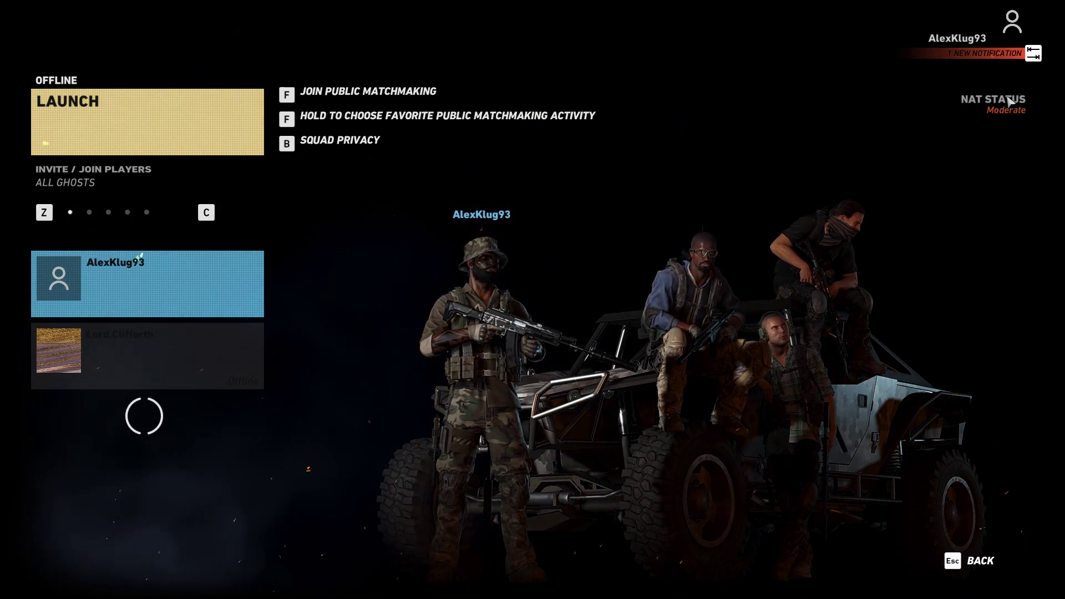
Leave the Ghost Recon Breakpoint lobby after checking its Moderate NAT status
{"action": "key", "text": "super"}
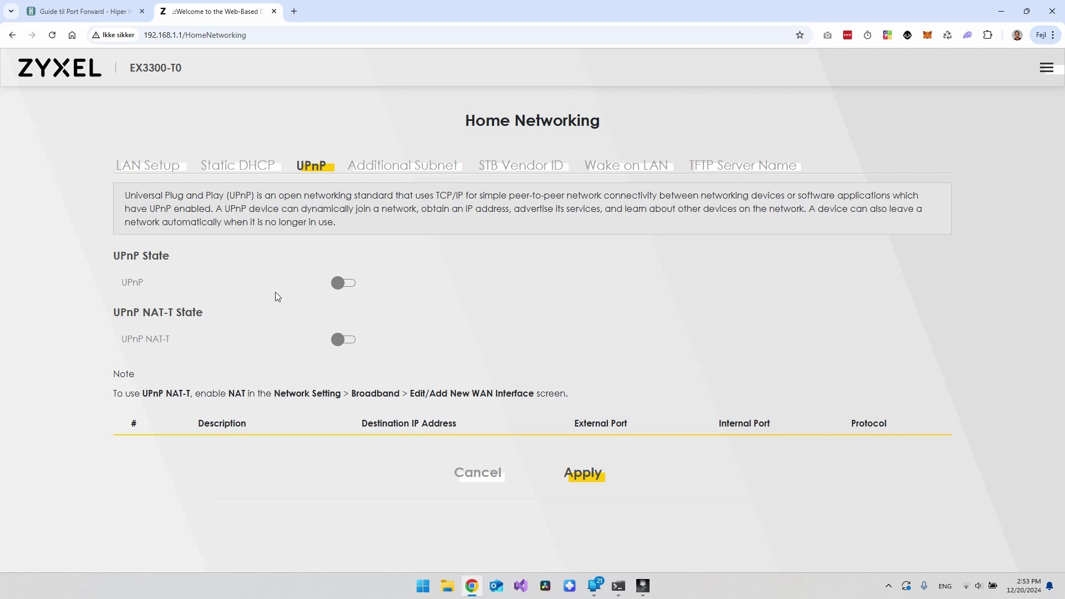
Switch UPnP and UPnP NAT-T on, save, and check the mapping table headings
{"action": "left_click", "coordinate": [347, 284]}
{"action": "left_click", "coordinate": [347, 344]}
{"action": "left_click", "coordinate": [585, 473]}
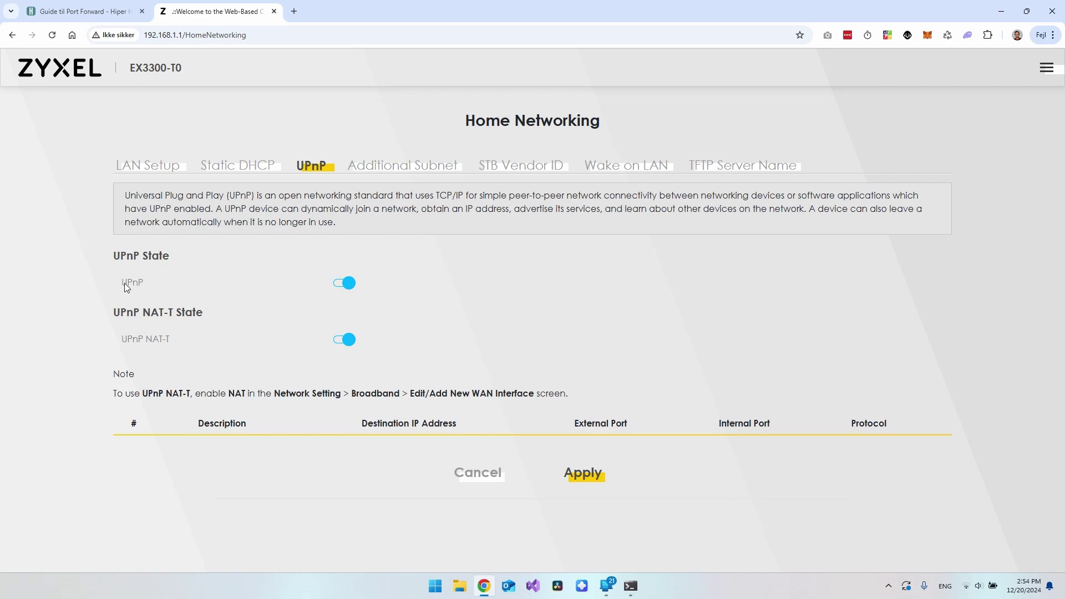
{"action": "left_click", "coordinate": [517, 307]}
{"action": "left_click_drag", "start_coordinate": [192, 425], "coordinate": [472, 424]}
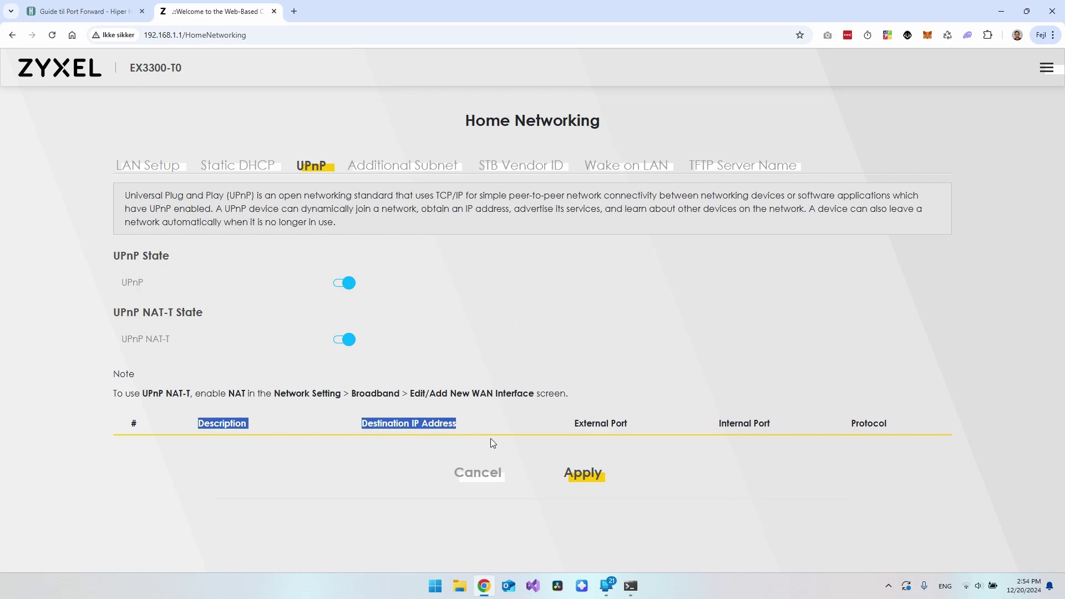
{"action": "left_click", "coordinate": [483, 441]}
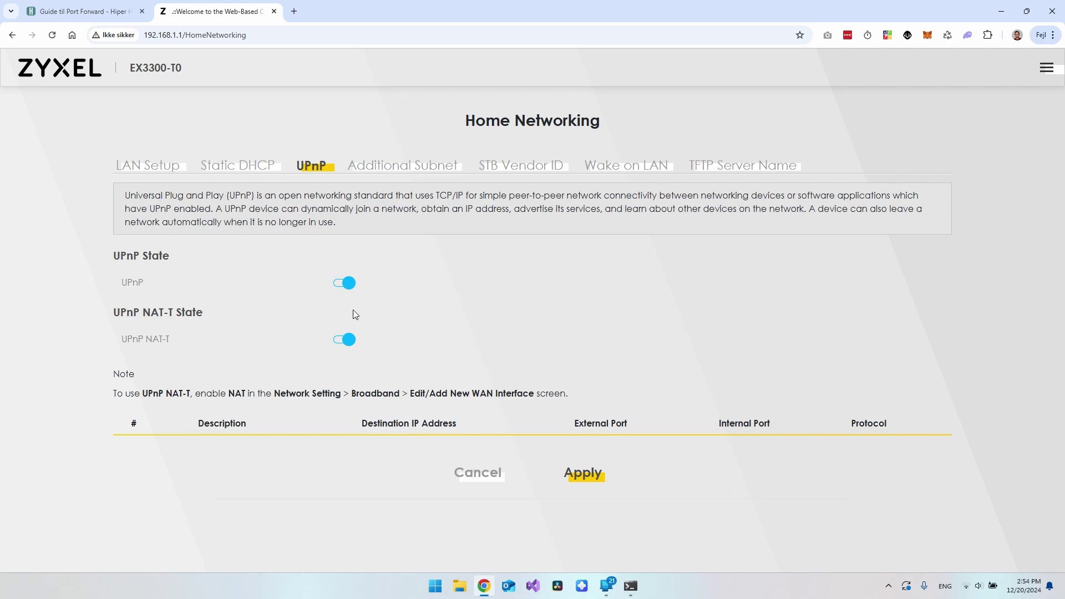
Reload and reopen the UPnP tab to check the UDP mapping of port 61685 to 192.168.1.23
{"action": "left_click", "coordinate": [52, 35]}
{"action": "left_click", "coordinate": [310, 170]}
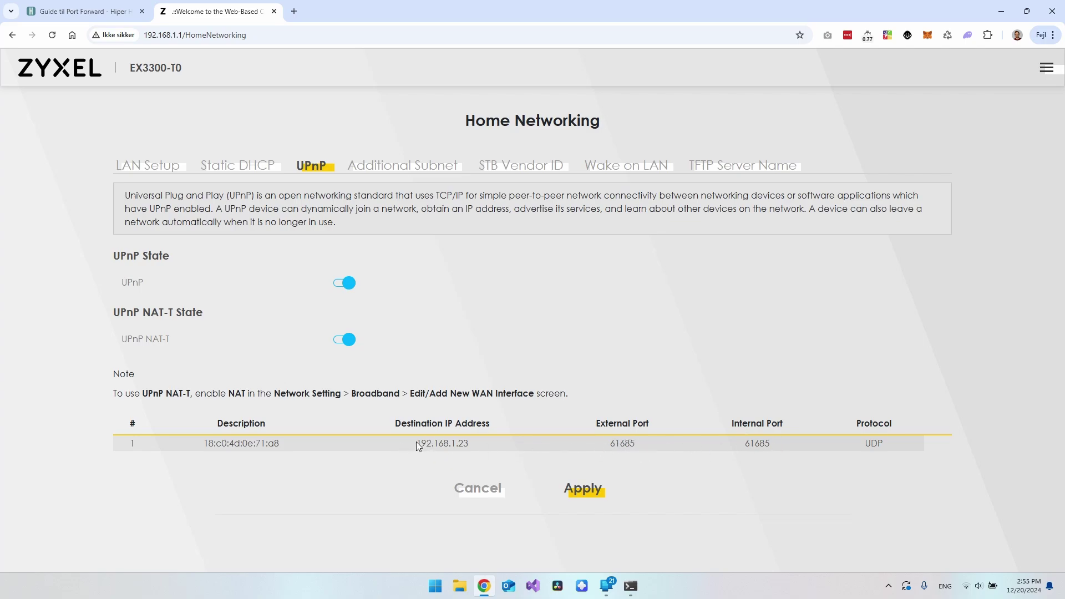
{"action": "left_click_drag", "start_coordinate": [417, 443], "coordinate": [521, 443]}
{"action": "left_click_drag", "start_coordinate": [611, 443], "coordinate": [664, 448]}
{"action": "left_click_drag", "start_coordinate": [744, 443], "coordinate": [781, 442]}
{"action": "left_click", "coordinate": [790, 442]}
Highlight the Universal Plug and Play description and open the main menu
{"action": "left_click_drag", "start_coordinate": [124, 199], "coordinate": [231, 198]}
{"action": "left_click", "coordinate": [253, 198]}
{"action": "left_click", "coordinate": [1047, 69]}
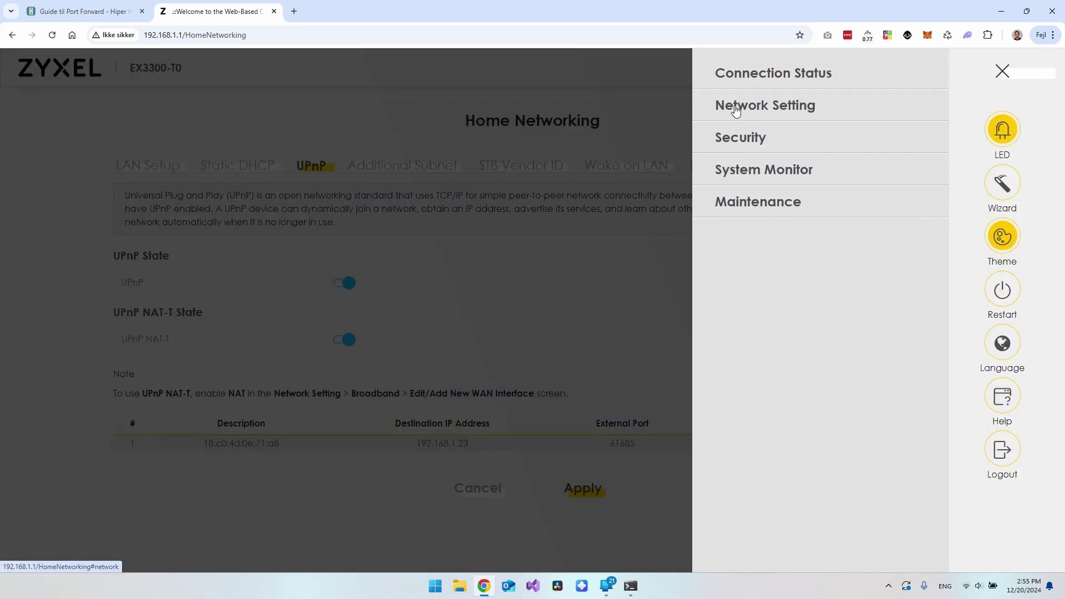
Open Network Setting > NAT and review the PS5 and five PC forwarding rules
{"action": "left_click", "coordinate": [736, 111]}
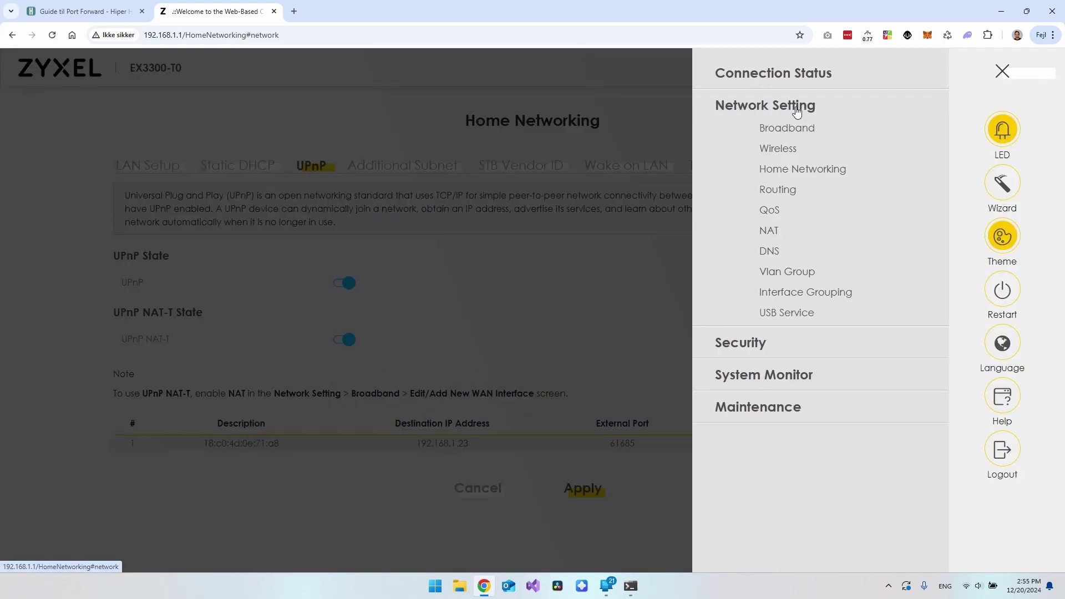
{"action": "left_click", "coordinate": [771, 233]}
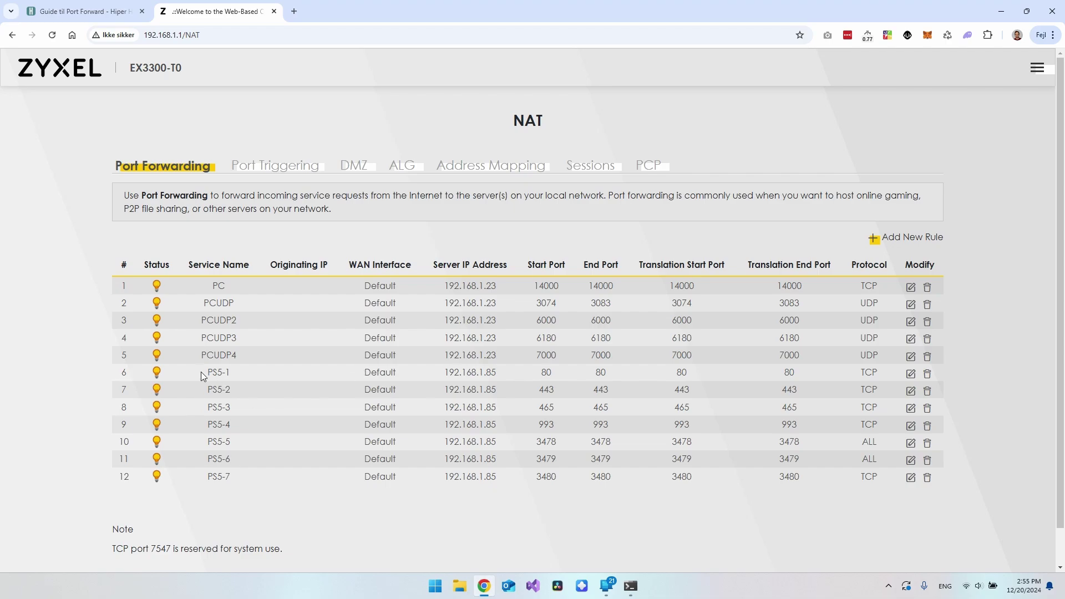
{"action": "left_click_drag", "start_coordinate": [200, 372], "coordinate": [254, 468]}
{"action": "left_click", "coordinate": [208, 285]}
{"action": "left_click_drag", "start_coordinate": [230, 284], "coordinate": [236, 339]}
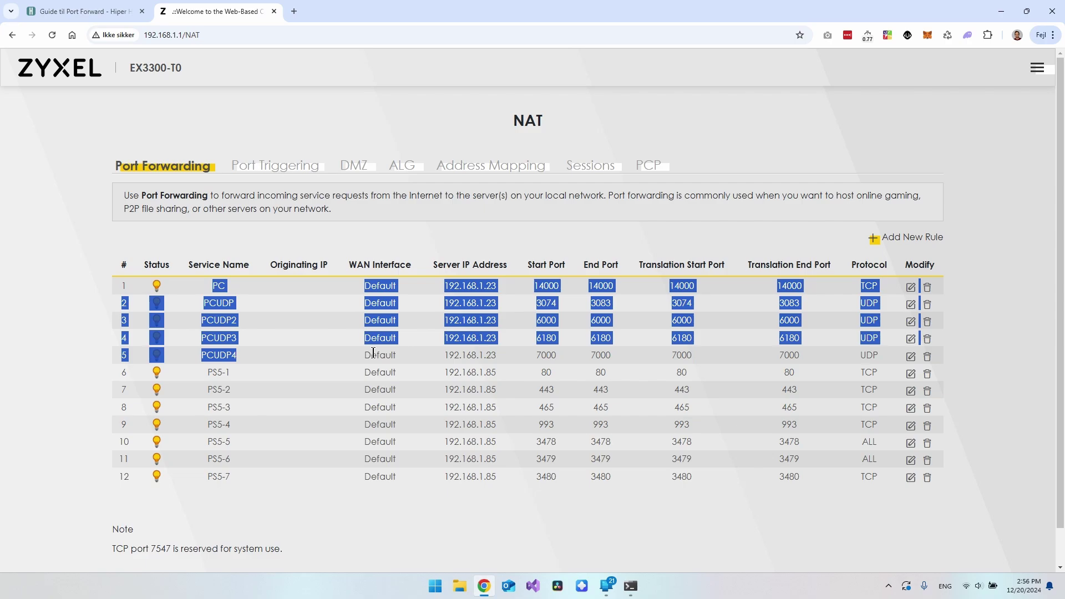
{"action": "left_click", "coordinate": [374, 353]}
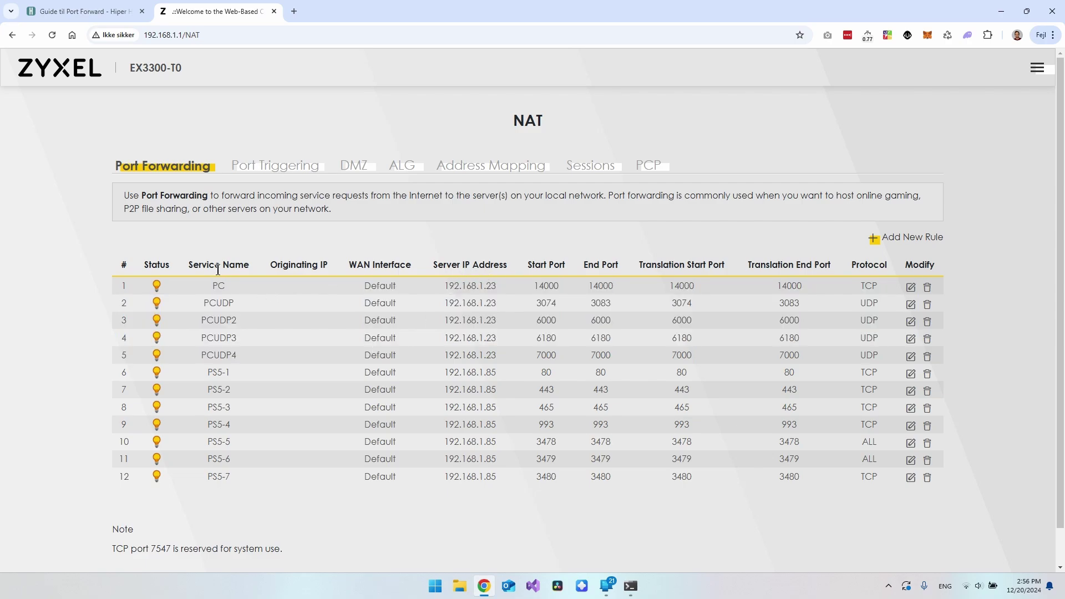
Inspect the first PC rule's name and server IP 192.168.1.23, then bring up Command Prompt
{"action": "left_click_drag", "start_coordinate": [189, 266], "coordinate": [258, 265]}
{"action": "left_click", "coordinate": [226, 307]}
{"action": "left_click_drag", "start_coordinate": [209, 305], "coordinate": [248, 318]}
{"action": "left_click_drag", "start_coordinate": [436, 284], "coordinate": [500, 285]}
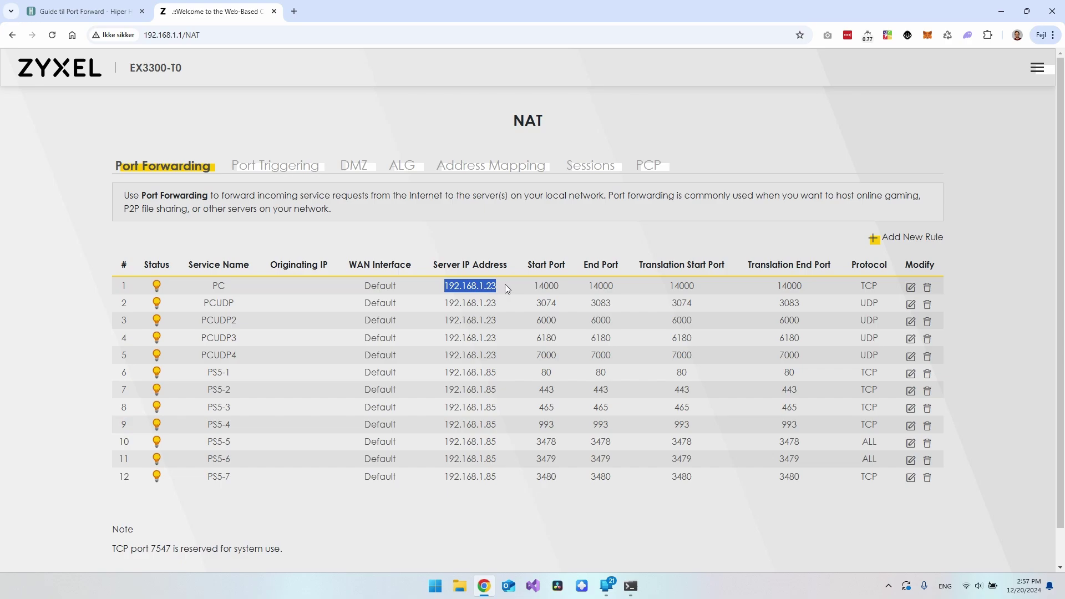
{"action": "left_click", "coordinate": [505, 284]}
{"action": "left_click_drag", "start_coordinate": [450, 285], "coordinate": [503, 285]}
{"action": "left_click", "coordinate": [503, 284]}
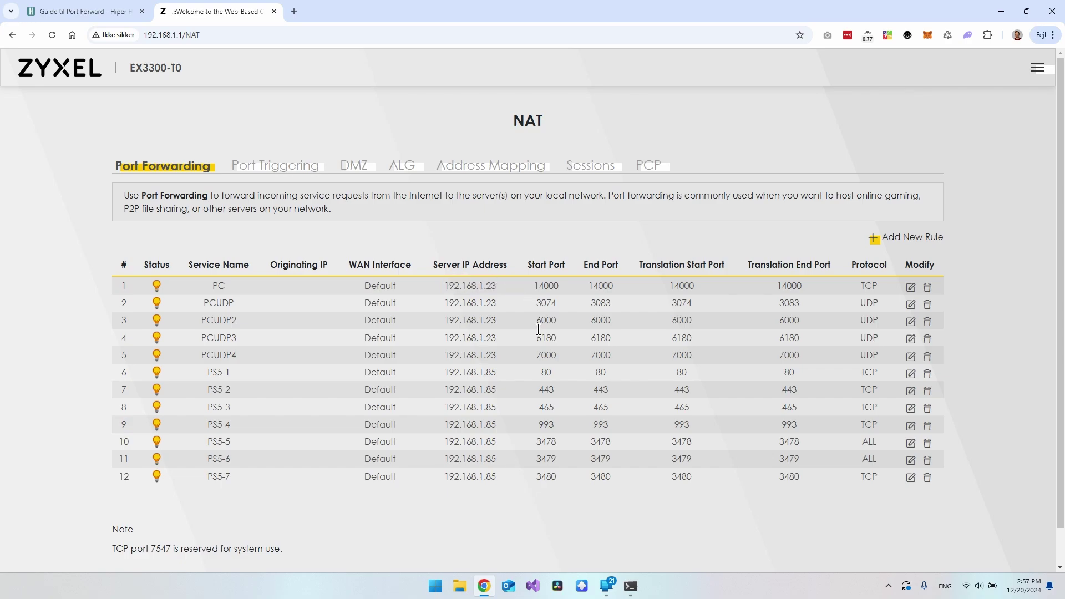
{"action": "left_click", "coordinate": [631, 585]}
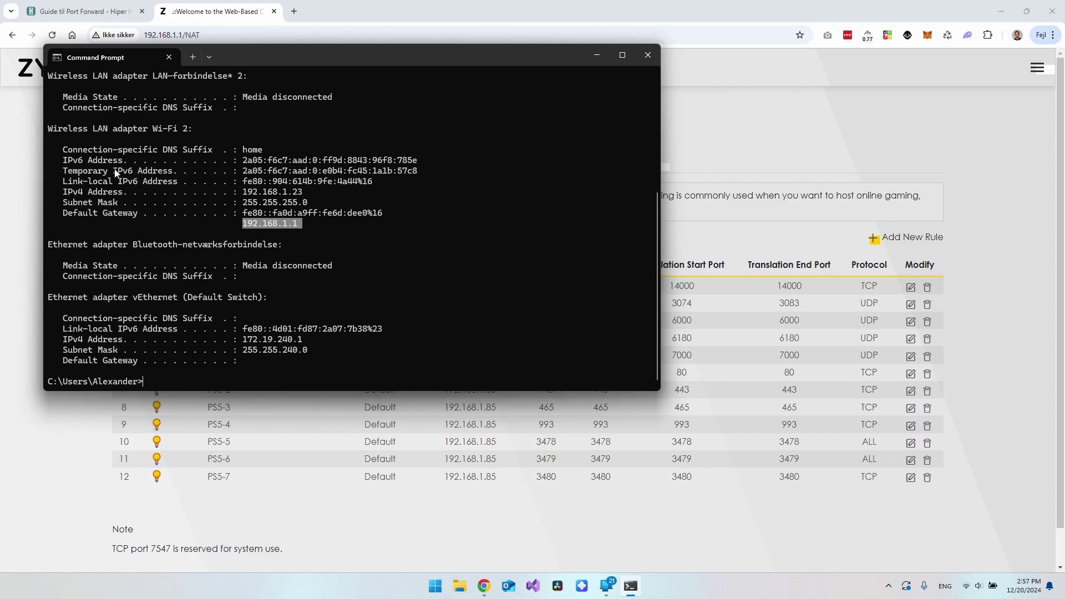
Copy the PC's IPv4 address 192.168.1.23 from the ipconfig output and close Command Prompt
{"action": "scroll", "coordinate": [118, 173], "scroll_direction": "up", "scroll_amount": 6}
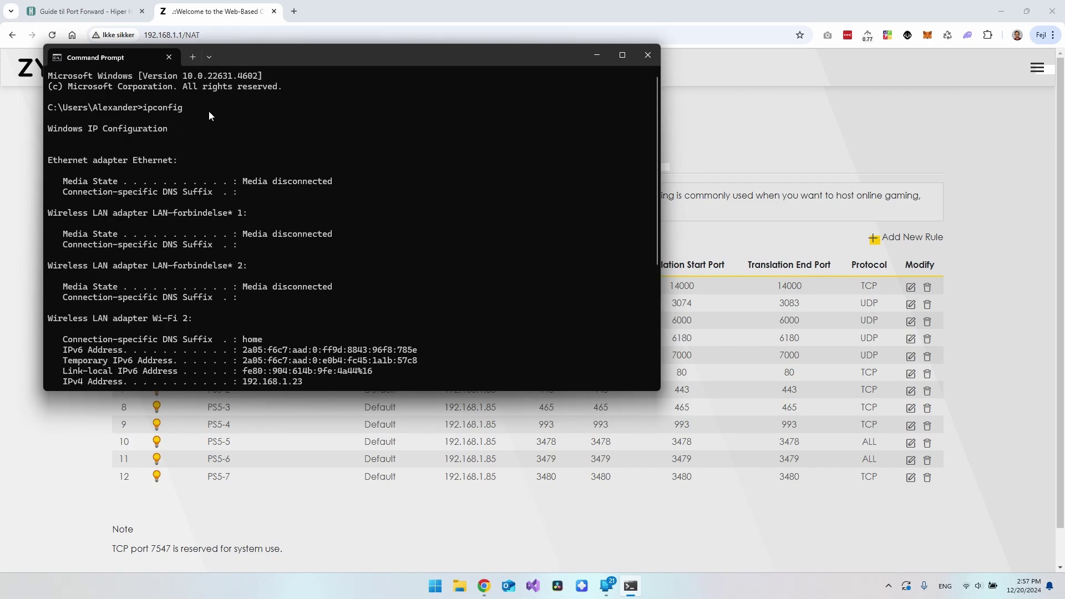
{"action": "left_click_drag", "start_coordinate": [144, 113], "coordinate": [184, 111]}
{"action": "scroll", "coordinate": [264, 268], "scroll_direction": "down", "scroll_amount": 6}
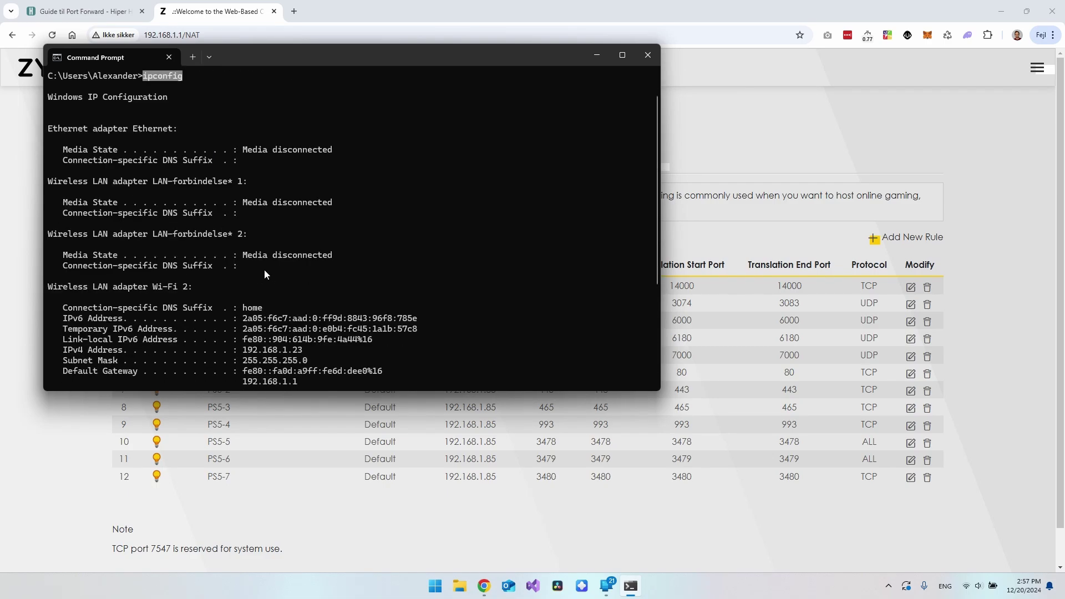
{"action": "left_click_drag", "start_coordinate": [70, 195], "coordinate": [67, 196]}
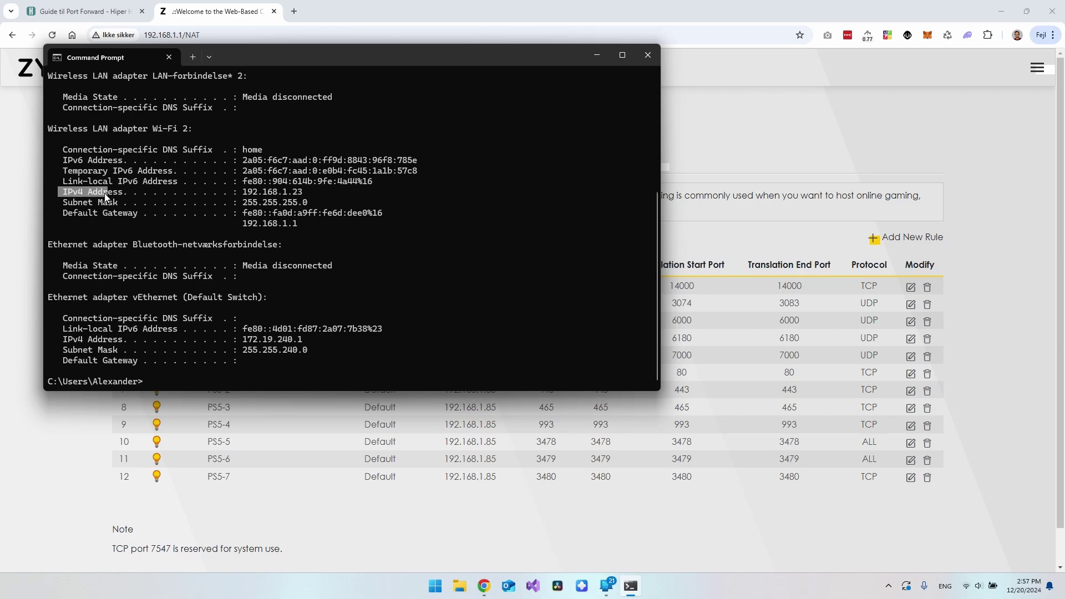
{"action": "left_click_drag", "start_coordinate": [245, 194], "coordinate": [301, 195]}
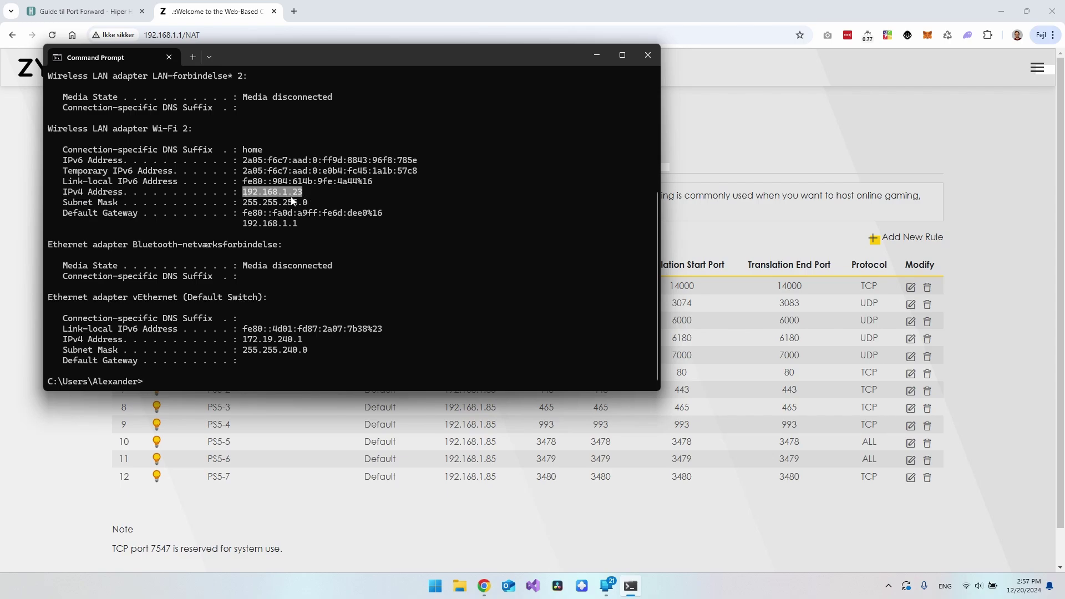
{"action": "key", "text": "ctrl+c"}
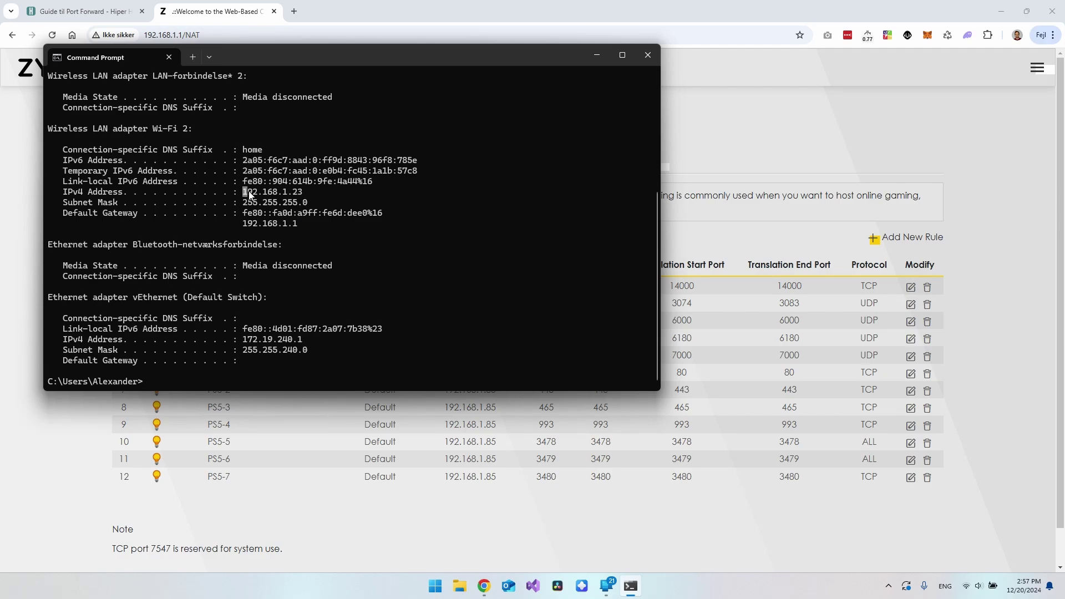
{"action": "left_click_drag", "start_coordinate": [243, 195], "coordinate": [293, 194]}
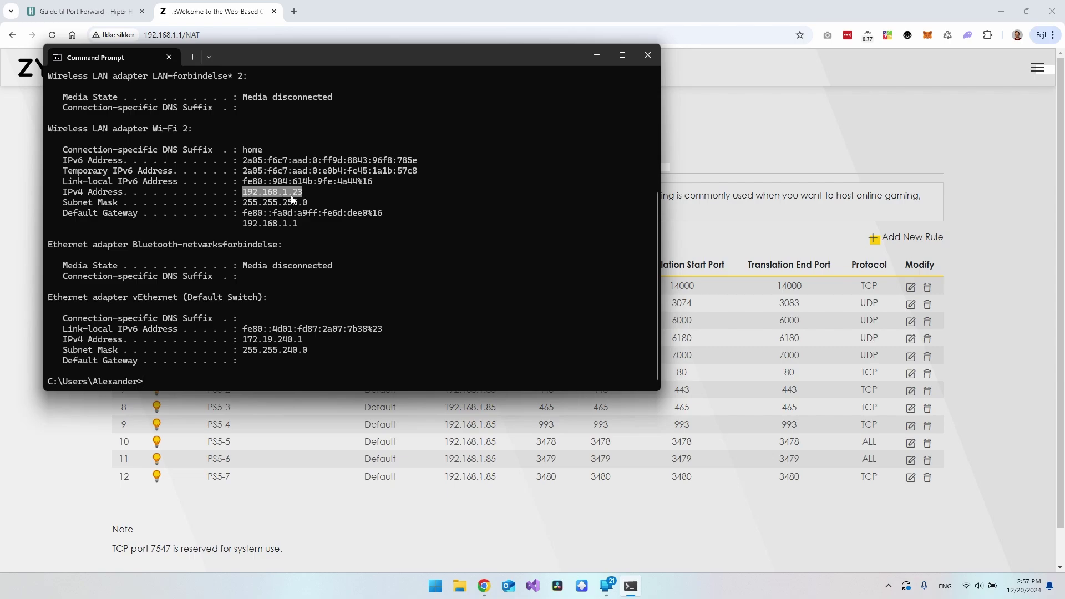
{"action": "left_click", "coordinate": [648, 55]}
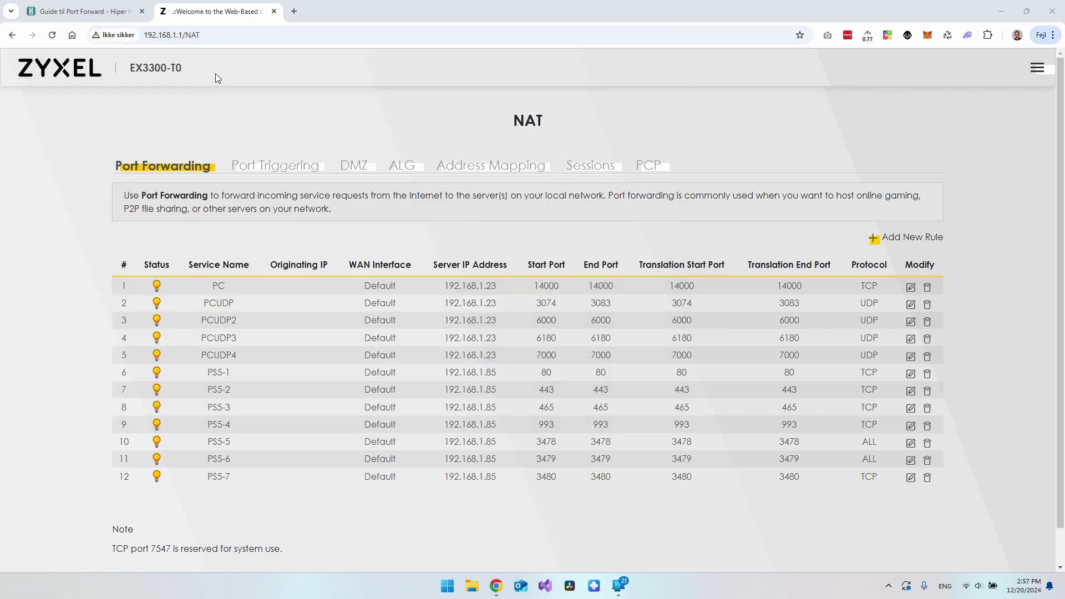
Look up the public IPv4 address on whatismyipaddress.com via a 'what is my' Google search, then close that tab
{"action": "left_click", "coordinate": [294, 11]}
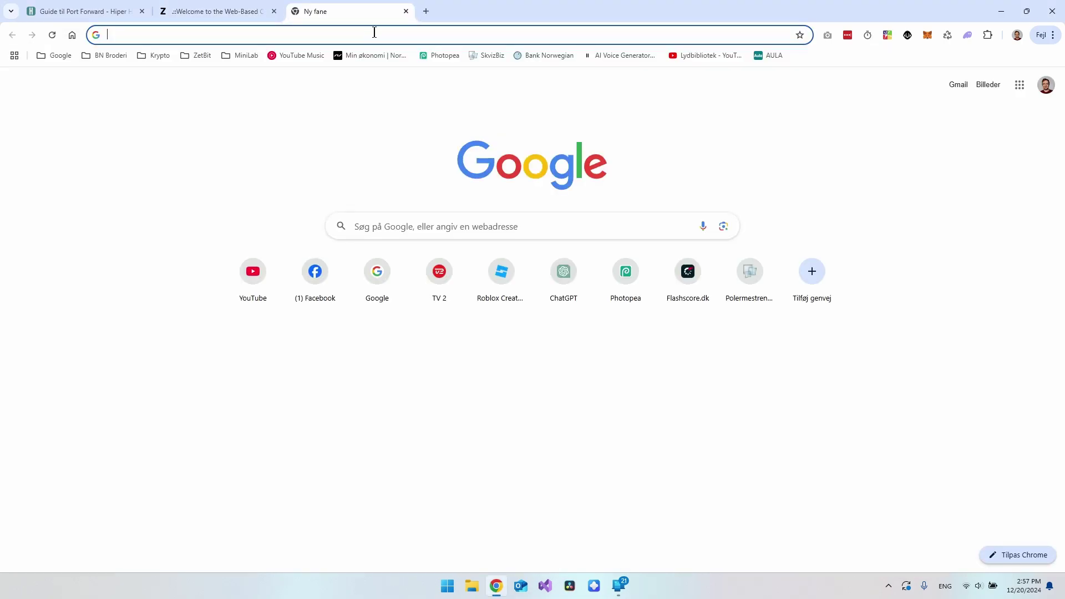
{"action": "type", "text": "what"}
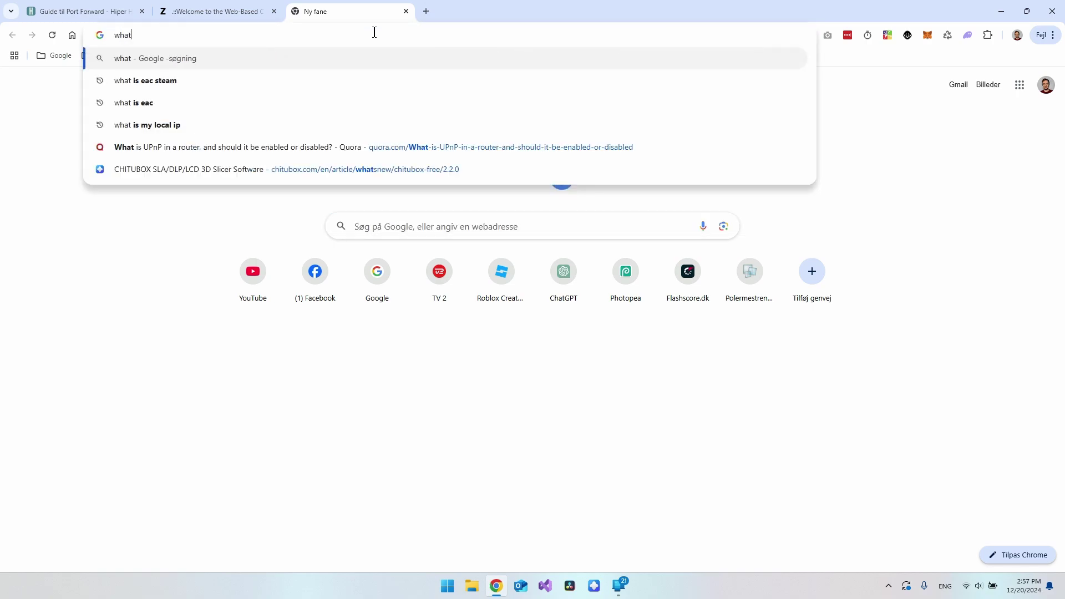
{"action": "type", "text": " is my"}
{"action": "key", "text": "Return"}
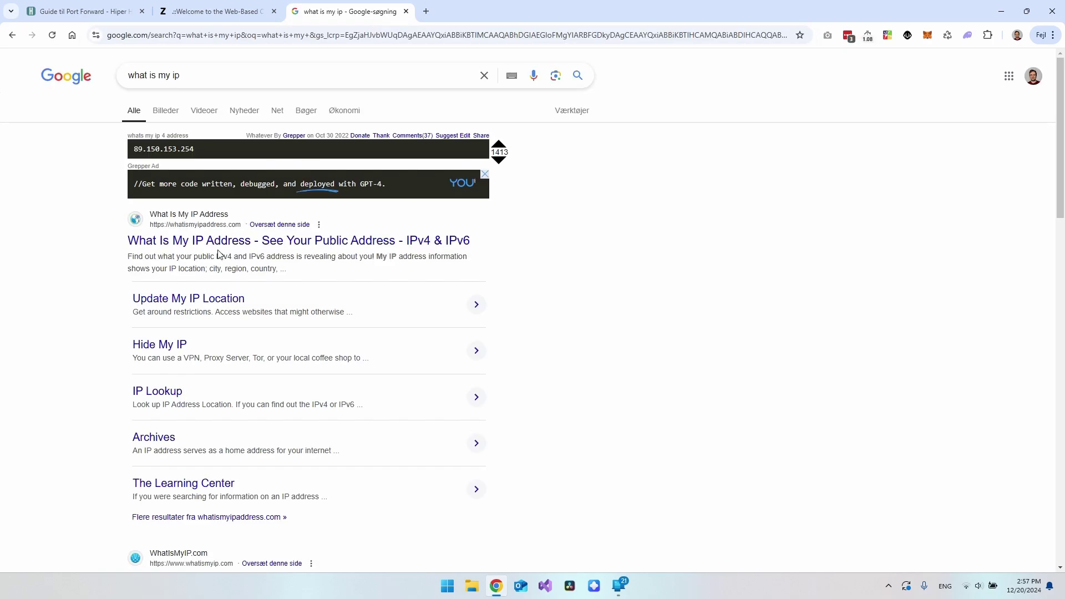
{"action": "left_click", "coordinate": [168, 243]}
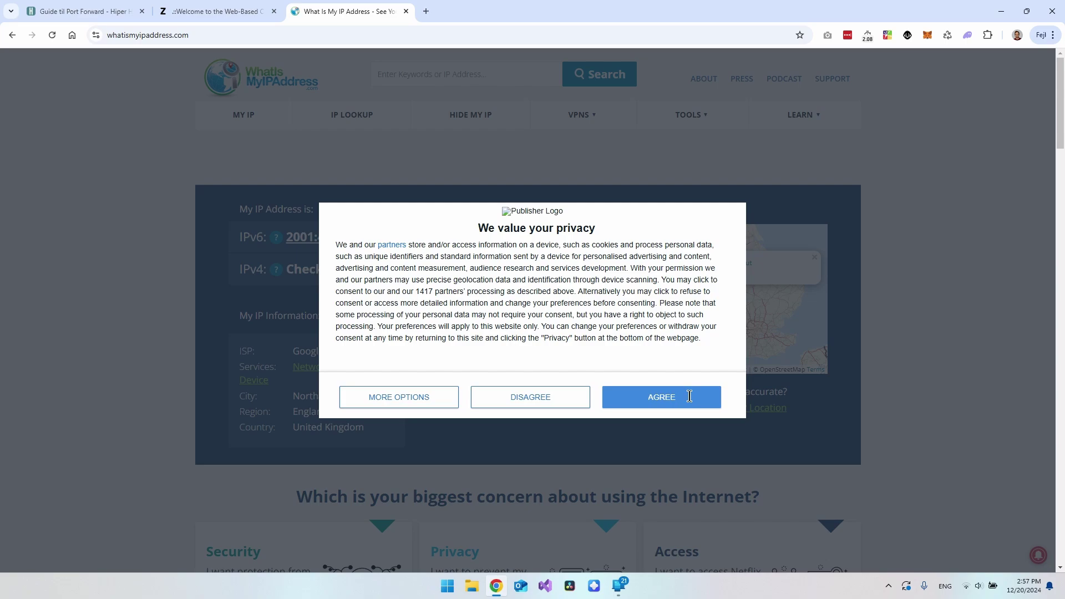
{"action": "left_click", "coordinate": [663, 398]}
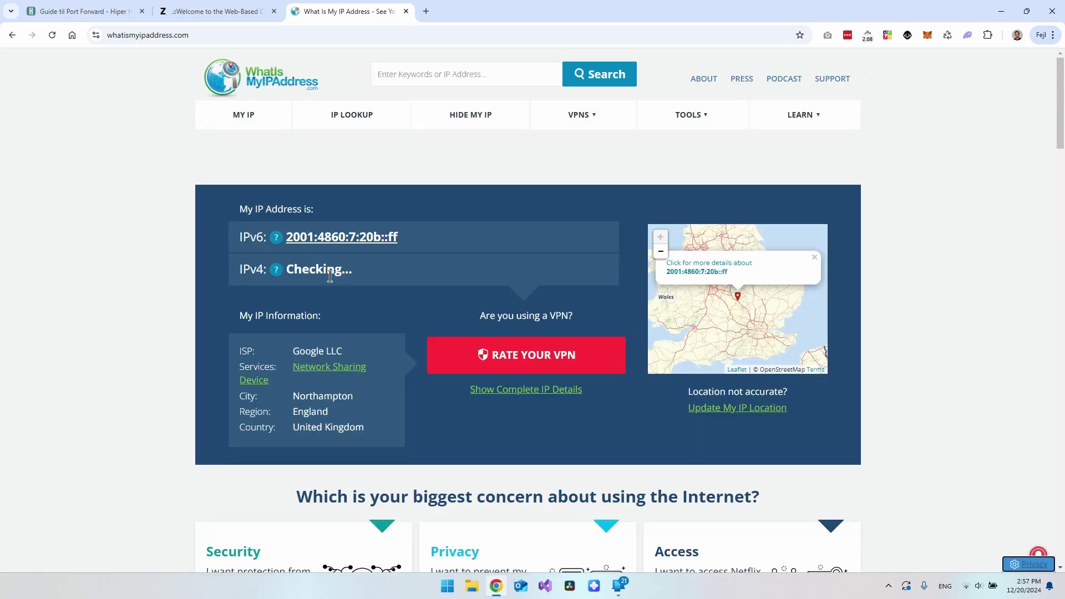
{"action": "left_click_drag", "start_coordinate": [326, 271], "coordinate": [286, 273]}
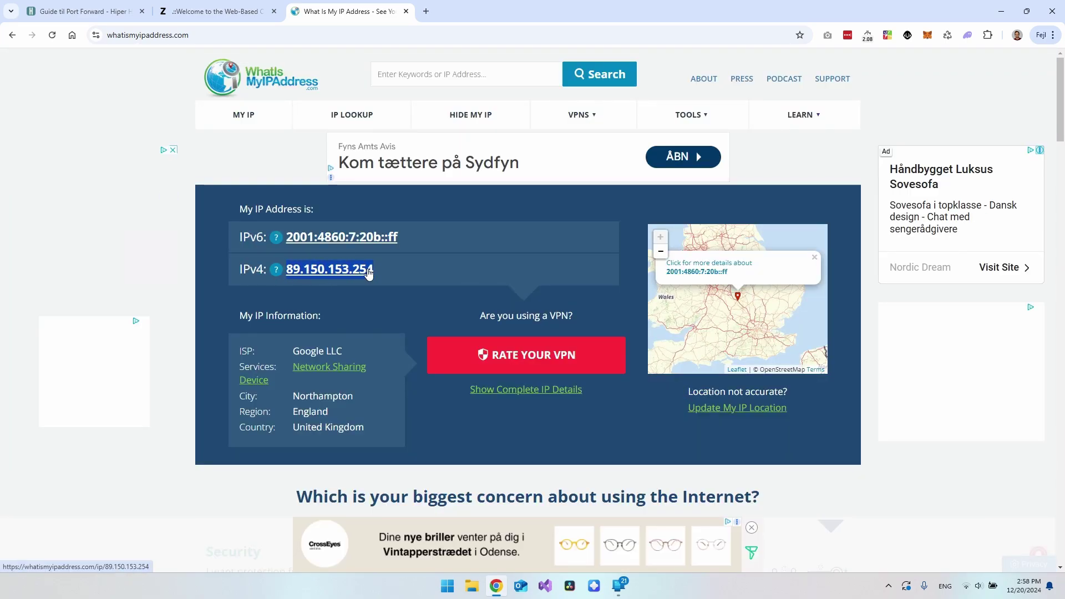
{"action": "key", "text": "ctrl+w"}
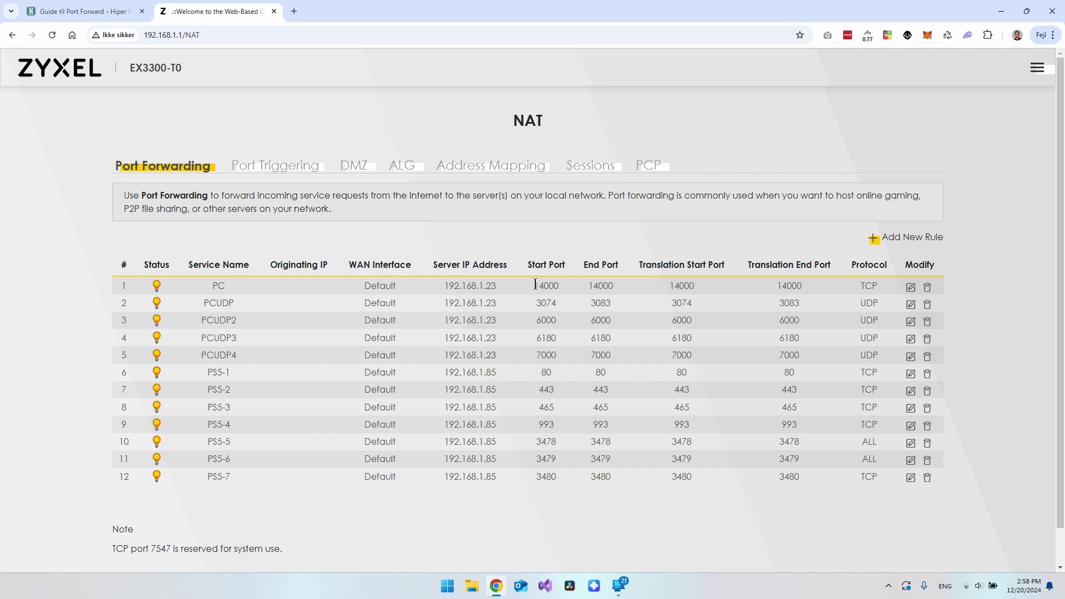
Highlight the first forwarding rule's start port 14000 and its TCP protocol in the table
{"action": "left_click_drag", "start_coordinate": [535, 284], "coordinate": [554, 285]}
{"action": "left_click_drag", "start_coordinate": [861, 284], "coordinate": [880, 284]}
{"action": "left_click", "coordinate": [869, 284]}
Start a new port forwarding rule and focus its Service Name field
{"action": "left_click", "coordinate": [893, 242]}
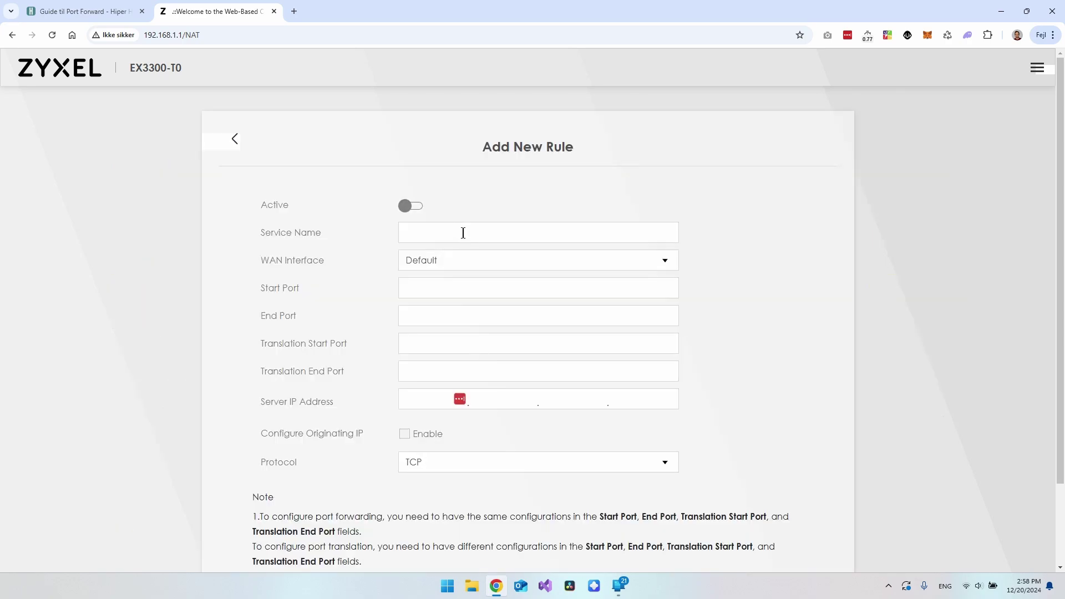
{"action": "left_click", "coordinate": [464, 233]}
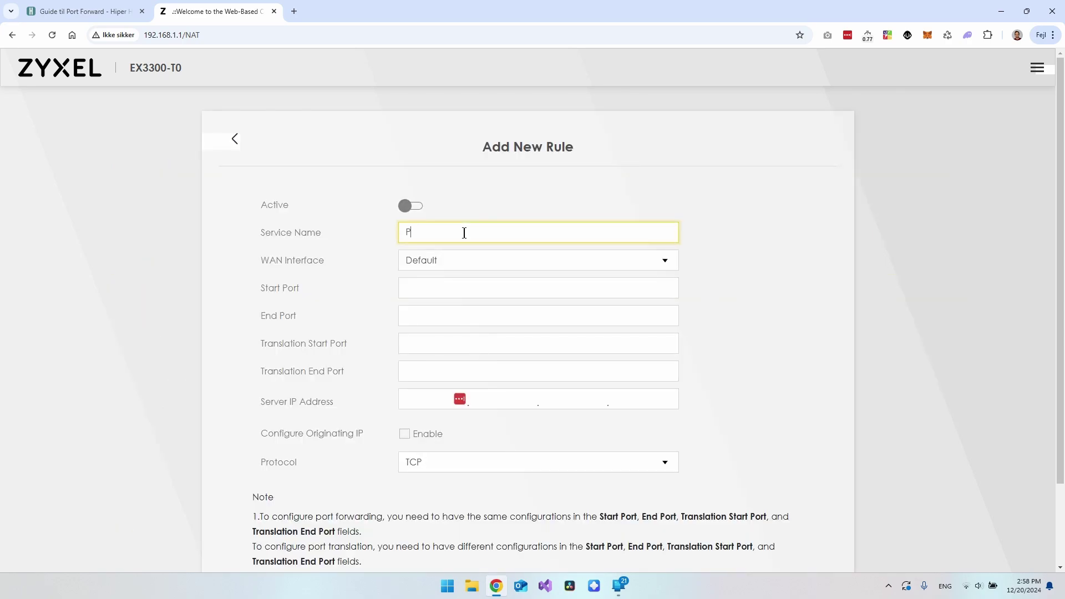
{"action": "left_click_drag", "start_coordinate": [317, 233], "coordinate": [261, 234]}
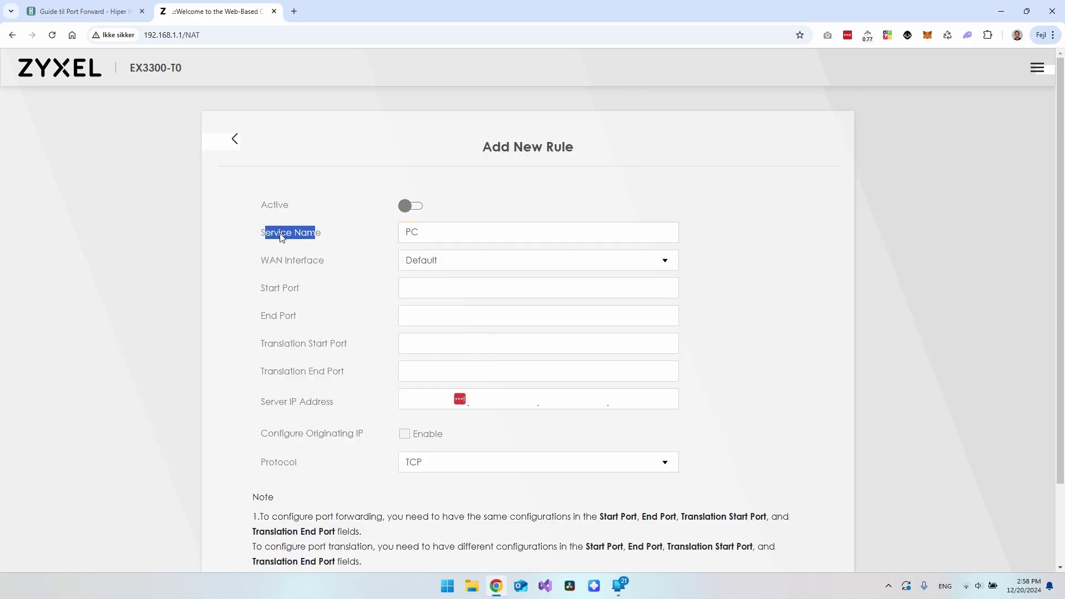
{"action": "left_click", "coordinate": [268, 235]}
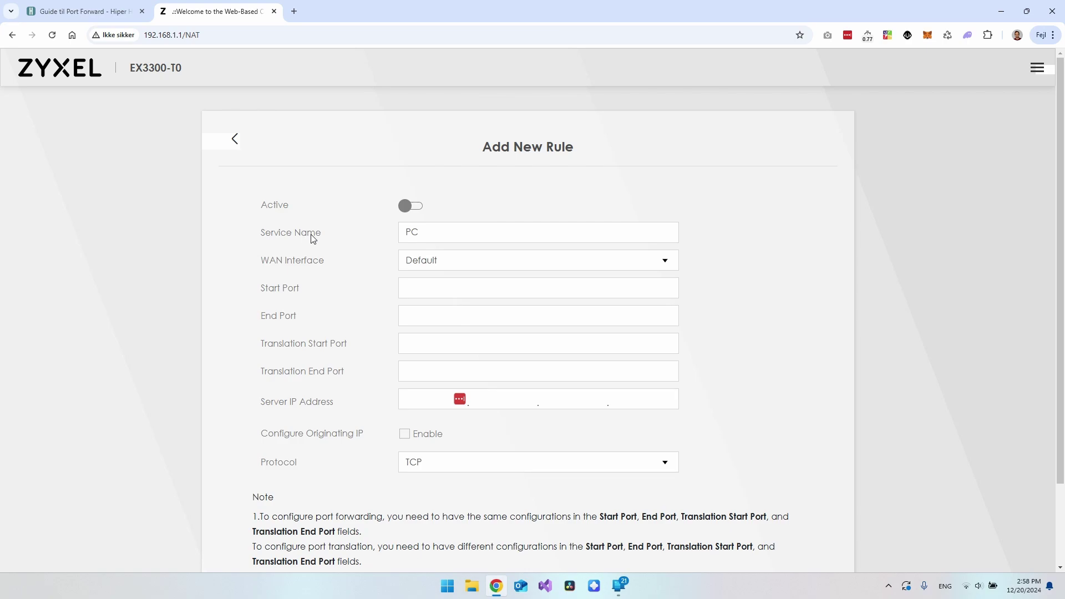
{"action": "left_click", "coordinate": [451, 233]}
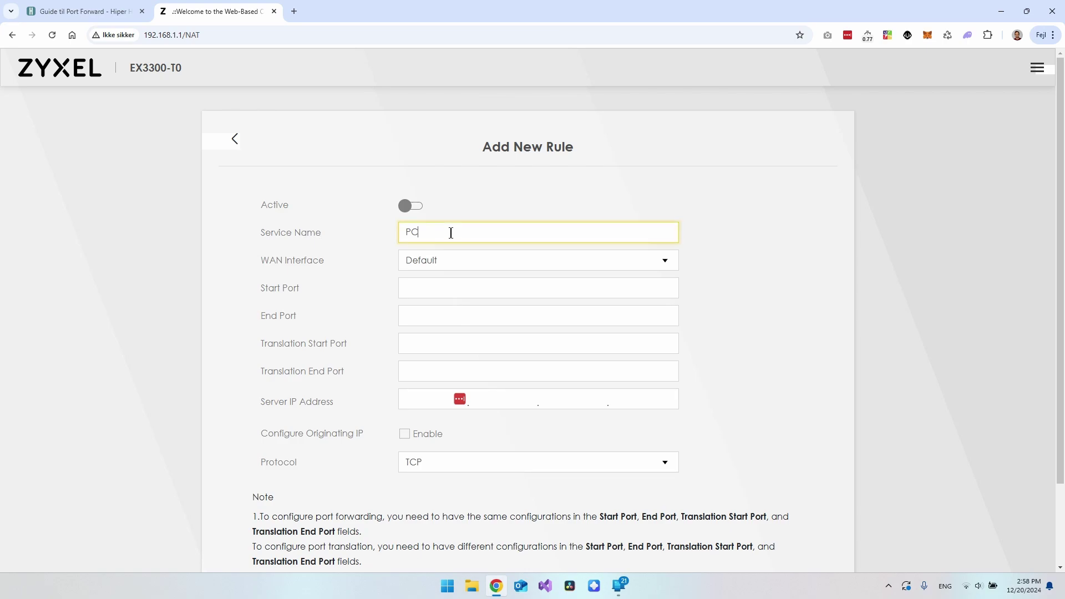
Enter 14000 as the start port and fill in the end port, correcting a mistyped value
{"action": "left_click", "coordinate": [456, 288]}
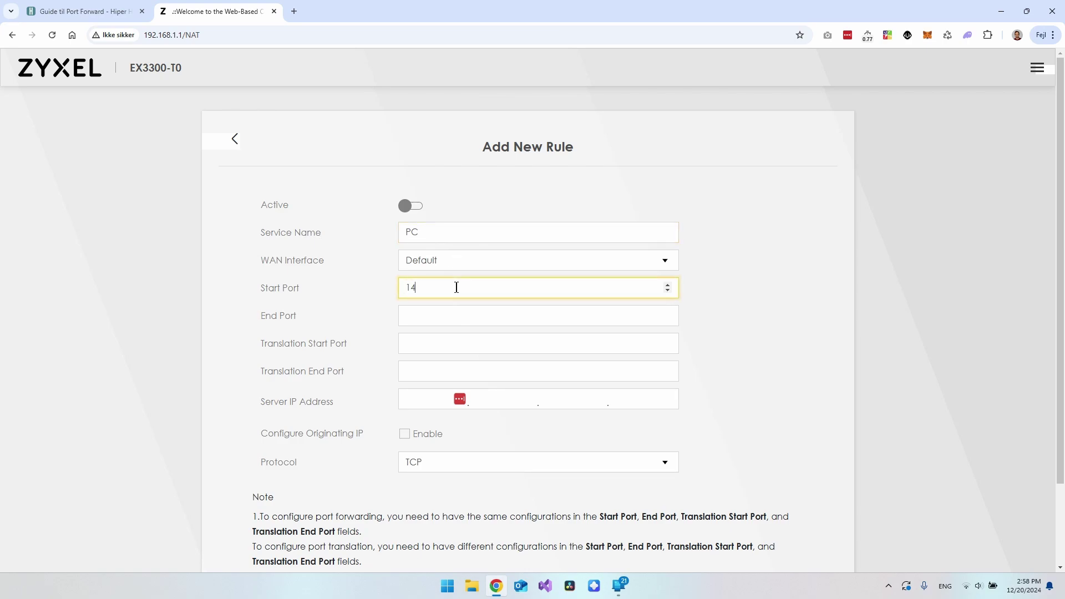
{"action": "type", "text": "14000"}
{"action": "left_click", "coordinate": [373, 302]}
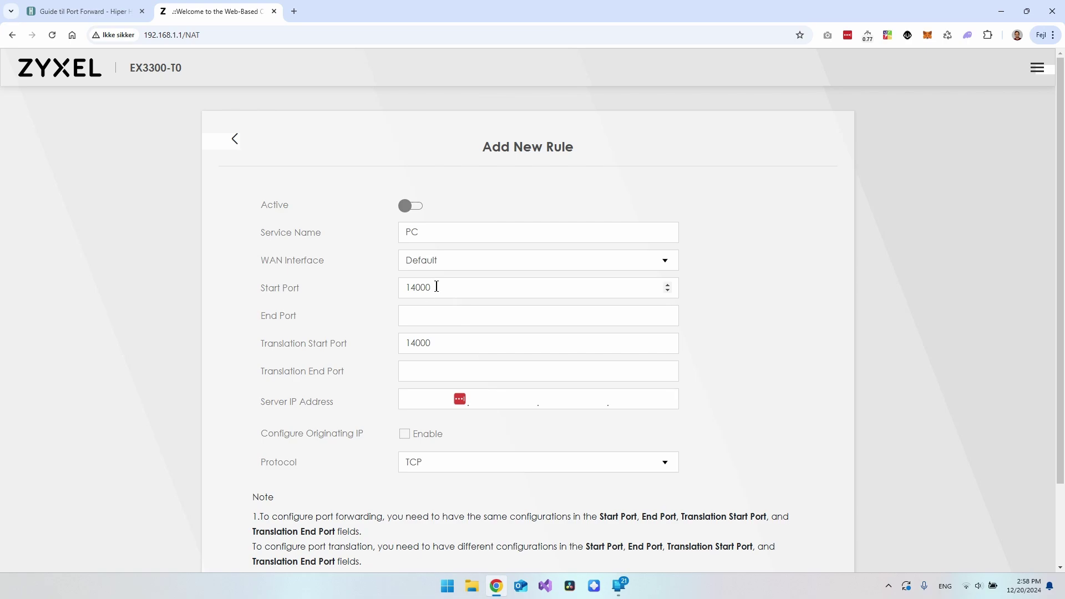
{"action": "left_click_drag", "start_coordinate": [262, 347], "coordinate": [349, 348]}
{"action": "left_click", "coordinate": [447, 311]}
{"action": "scroll", "coordinate": [447, 309], "scroll_direction": "down", "scroll_amount": 1}
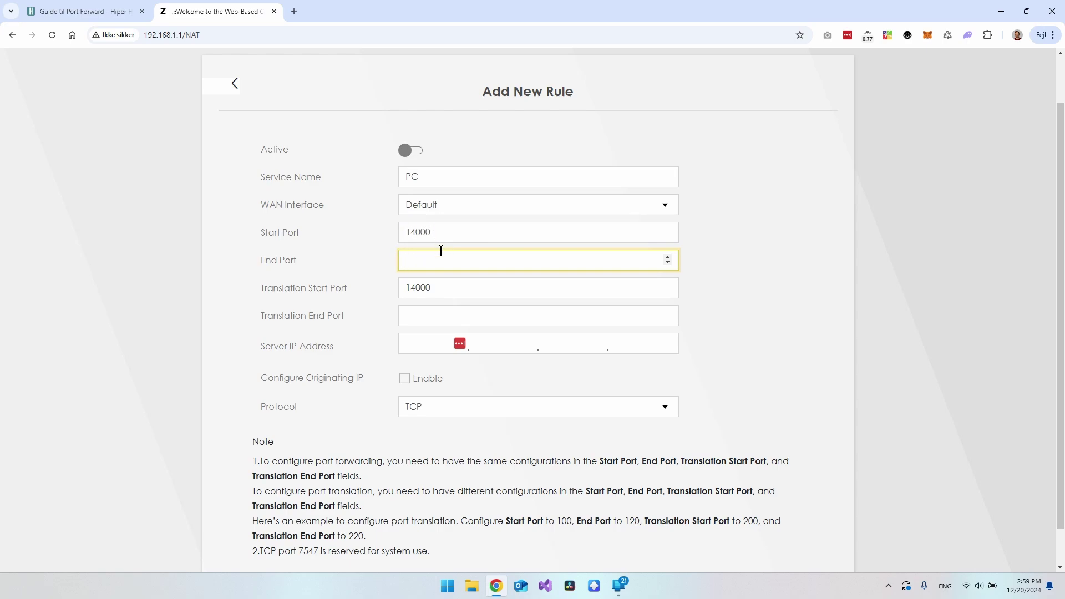
{"action": "type", "text": "30000"}
{"action": "left_click_drag", "start_coordinate": [429, 259], "coordinate": [371, 262]}
{"action": "type", "text": "14000"}
Set the rule's server IP address to 192.168.1.23
{"action": "left_click", "coordinate": [757, 261]}
{"action": "left_click", "coordinate": [428, 343]}
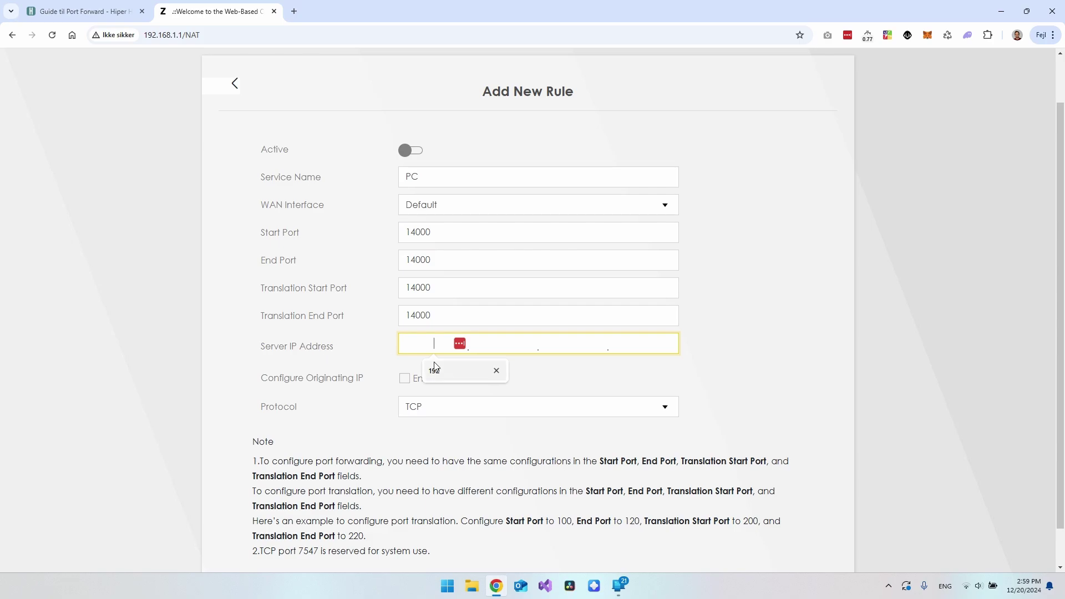
{"action": "left_click", "coordinate": [444, 371]}
{"action": "type", "text": "192.168.."}
{"action": "left_click", "coordinate": [509, 373]}
{"action": "type", "text": "1"}
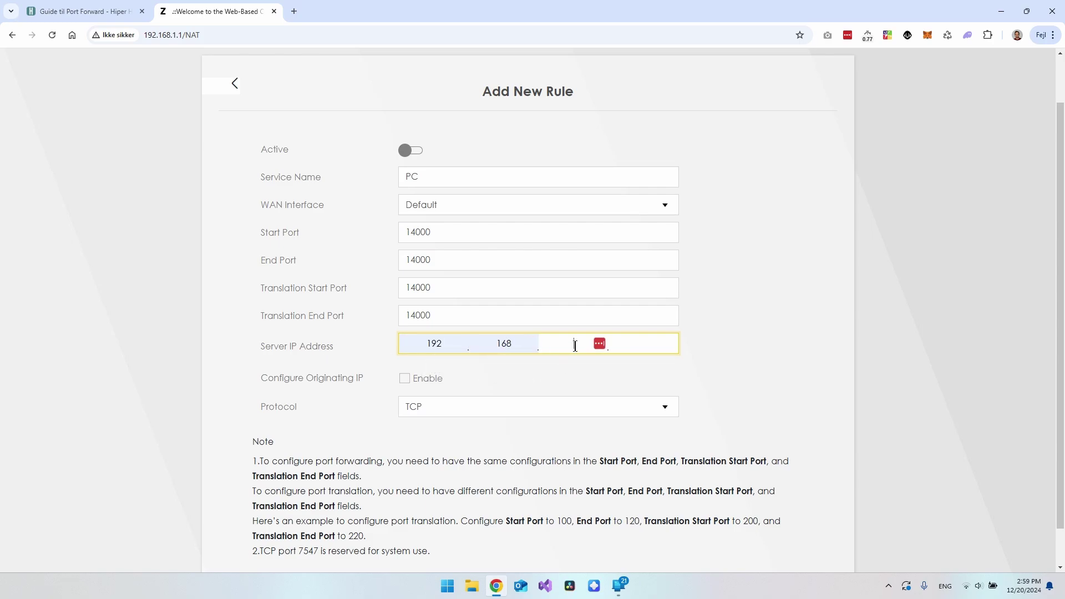
{"action": "left_click", "coordinate": [651, 353]}
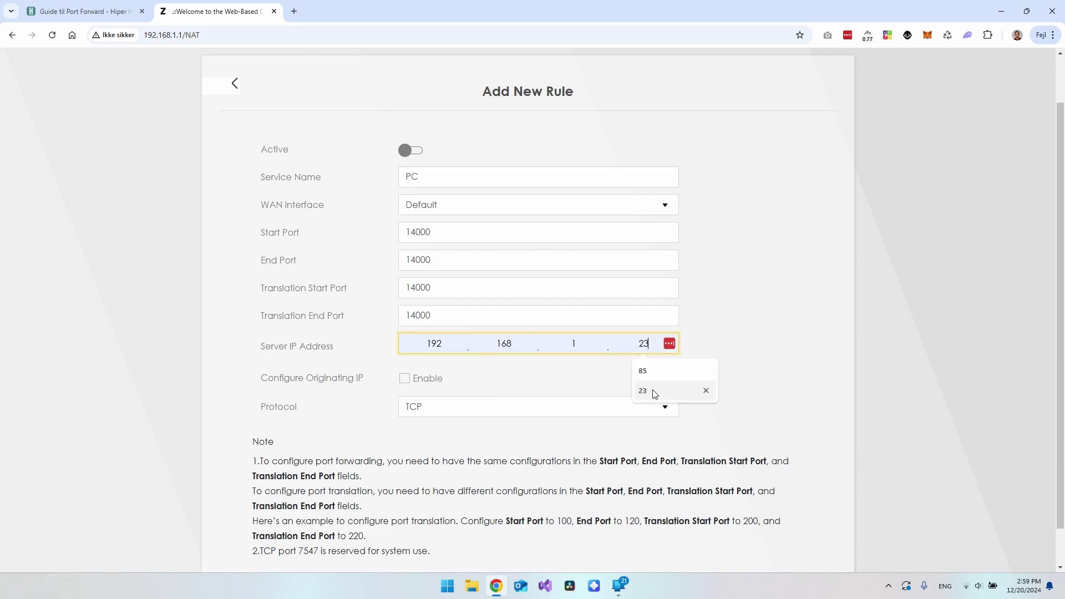
{"action": "left_click", "coordinate": [648, 391]}
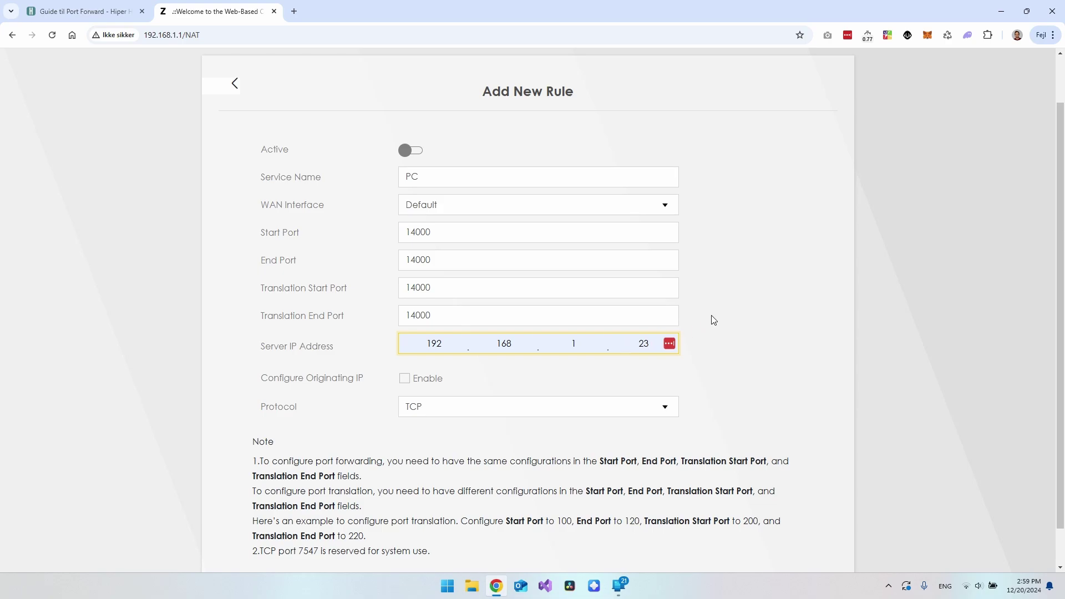
Keep the protocol as TCP and switch the rule to Active
{"action": "left_click", "coordinate": [439, 408]}
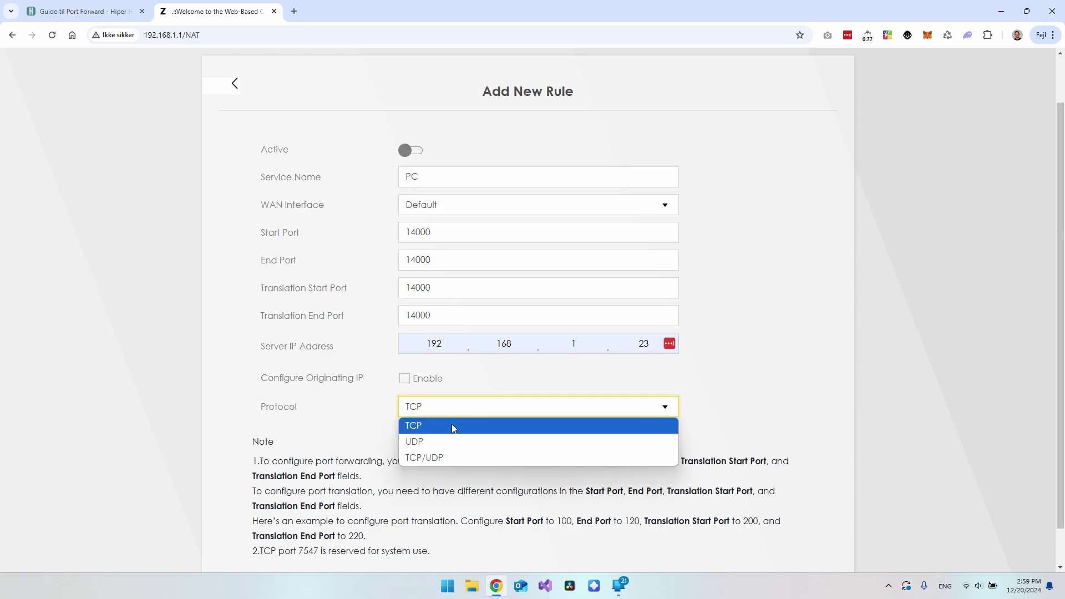
{"action": "left_click", "coordinate": [721, 399]}
{"action": "scroll", "coordinate": [720, 400], "scroll_direction": "up", "scroll_amount": 1}
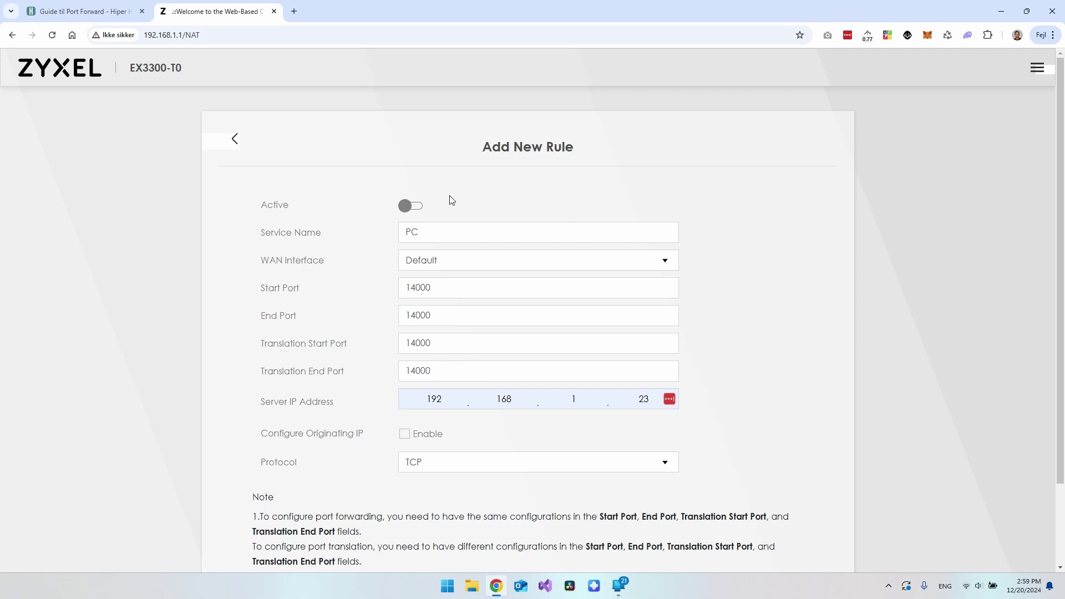
{"action": "left_click", "coordinate": [411, 206]}
Review the filled form and close it to return to the rule table
{"action": "scroll", "coordinate": [708, 262], "scroll_direction": "down", "scroll_amount": 2}
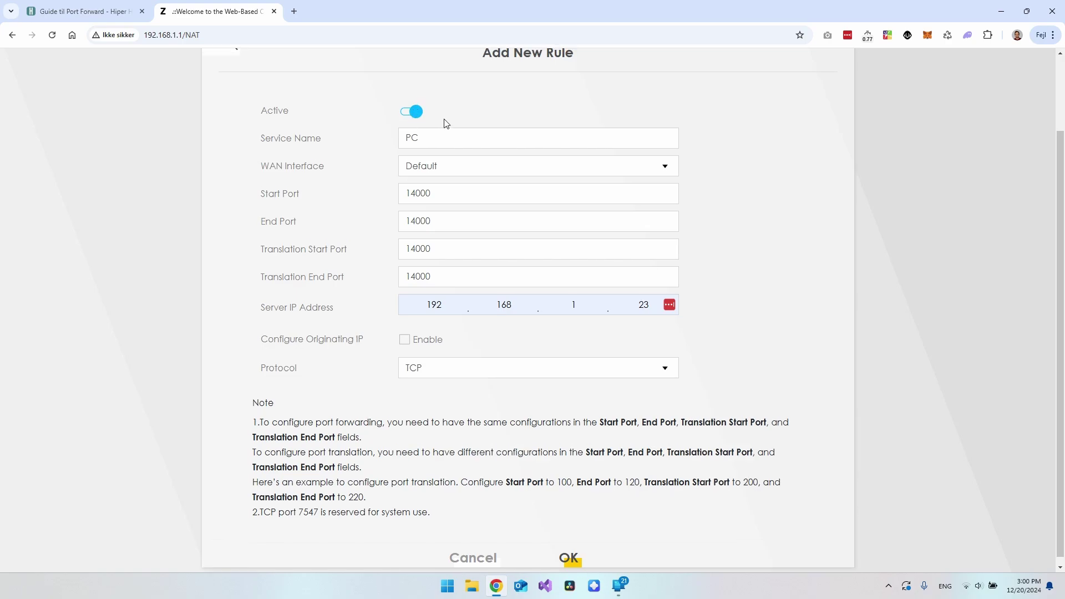
{"action": "scroll", "coordinate": [442, 124], "scroll_direction": "up", "scroll_amount": 1}
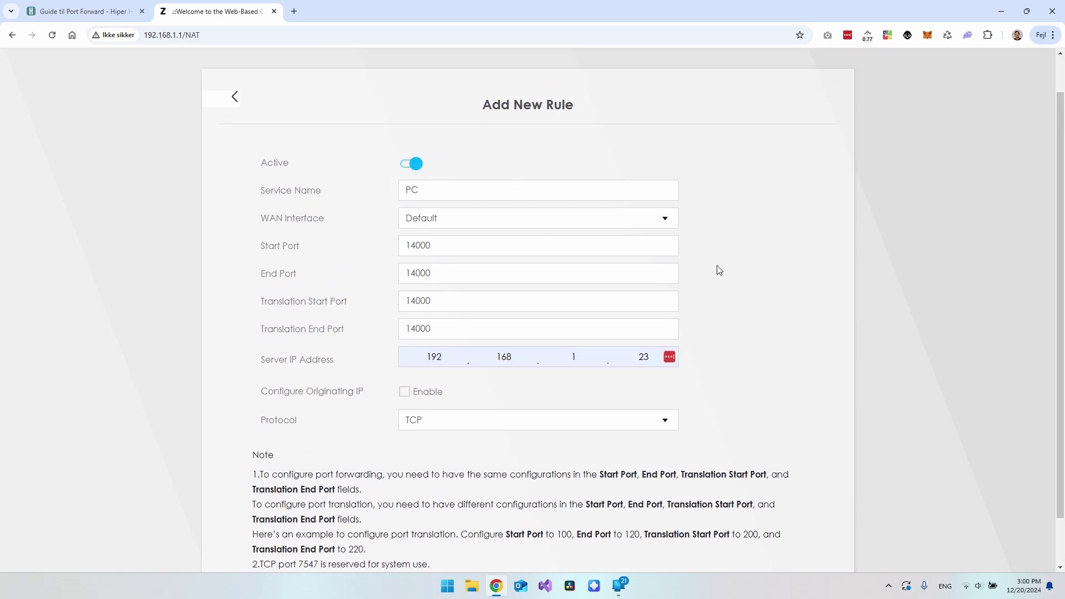
{"action": "scroll", "coordinate": [715, 269], "scroll_direction": "down", "scroll_amount": 1}
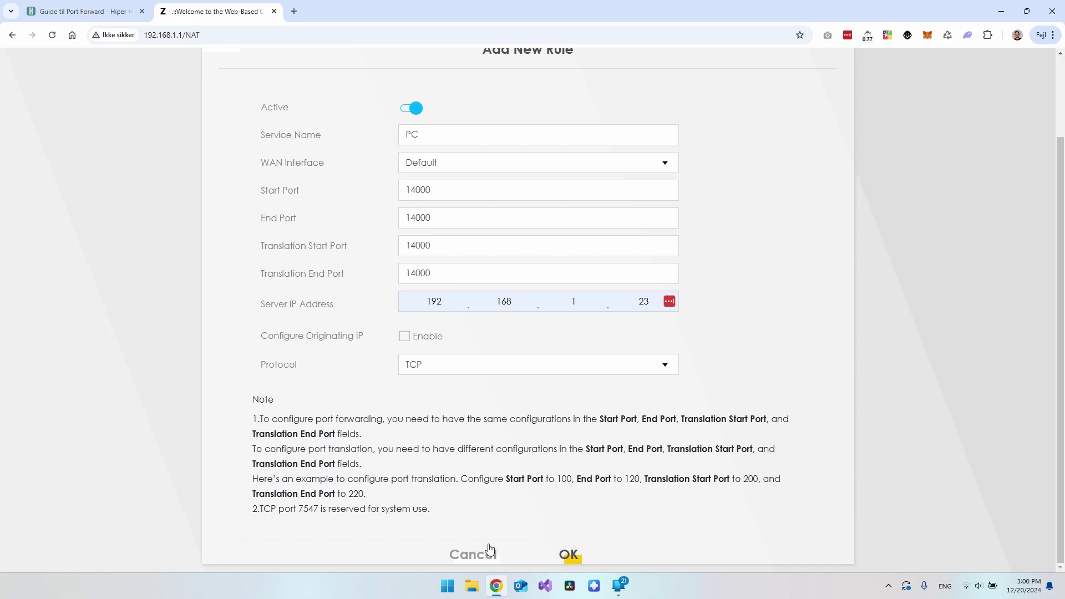
{"action": "left_click", "coordinate": [473, 554]}
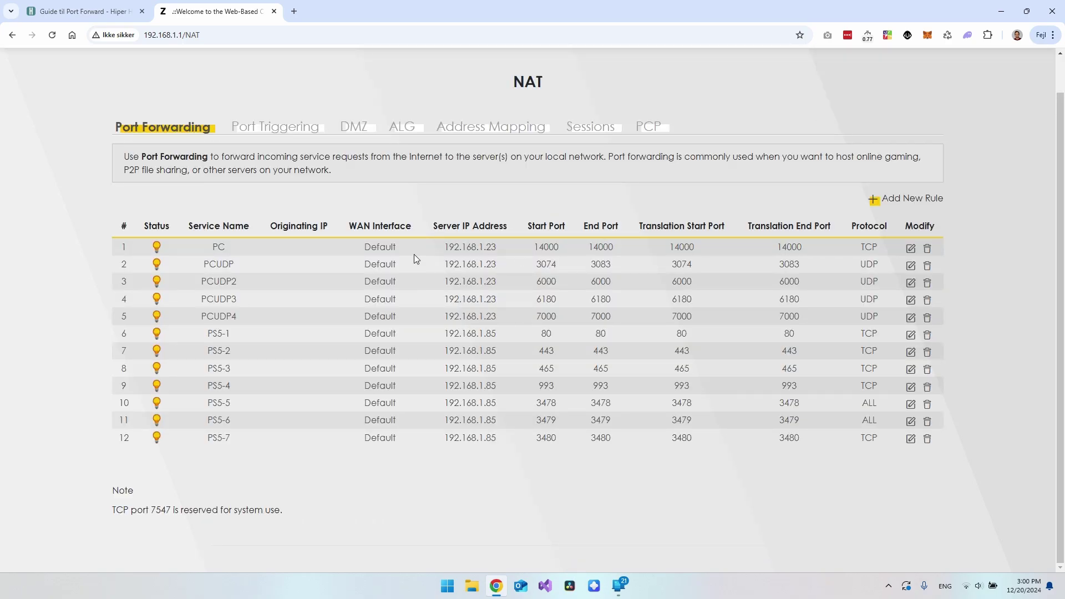
Highlight the PC rule and row 2's start port and UDP protocol in the table
{"action": "left_click_drag", "start_coordinate": [212, 247], "coordinate": [885, 247]}
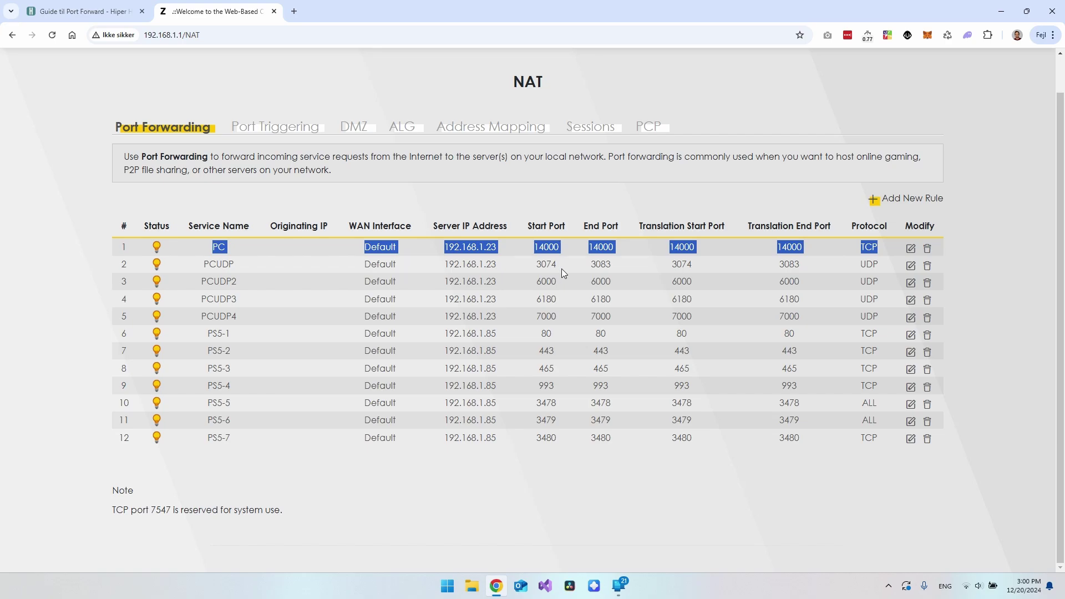
{"action": "left_click_drag", "start_coordinate": [537, 265], "coordinate": [615, 264]}
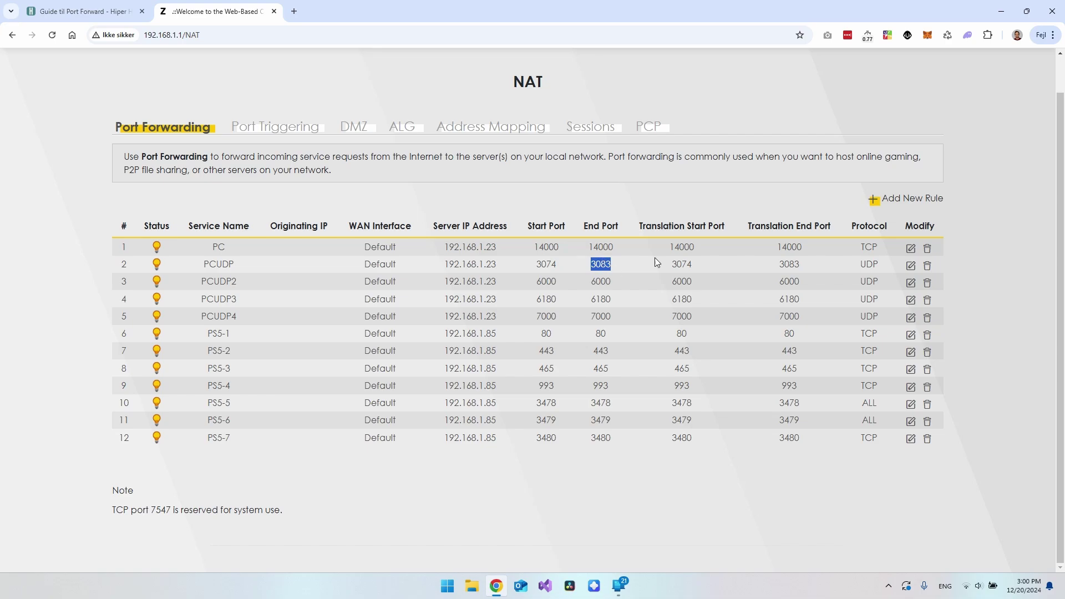
{"action": "left_click_drag", "start_coordinate": [852, 267], "coordinate": [880, 265]}
{"action": "left_click", "coordinate": [869, 265]}
Add a new rule named PCUDP with ports 3074 to 3083
{"action": "left_click", "coordinate": [902, 201]}
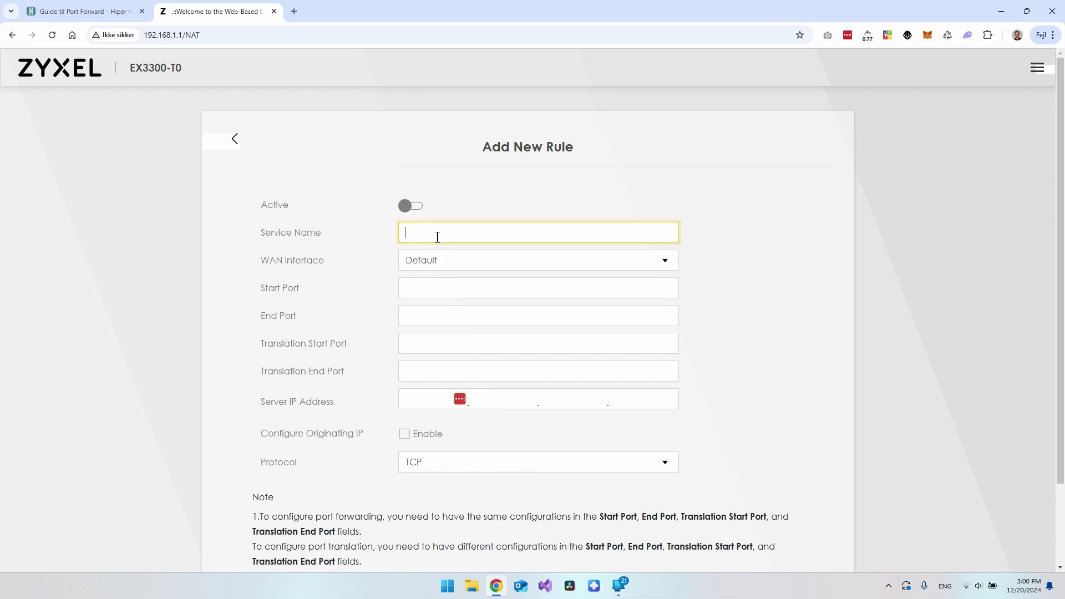
{"action": "type", "text": "PCUDP"}
{"action": "left_click", "coordinate": [441, 291]}
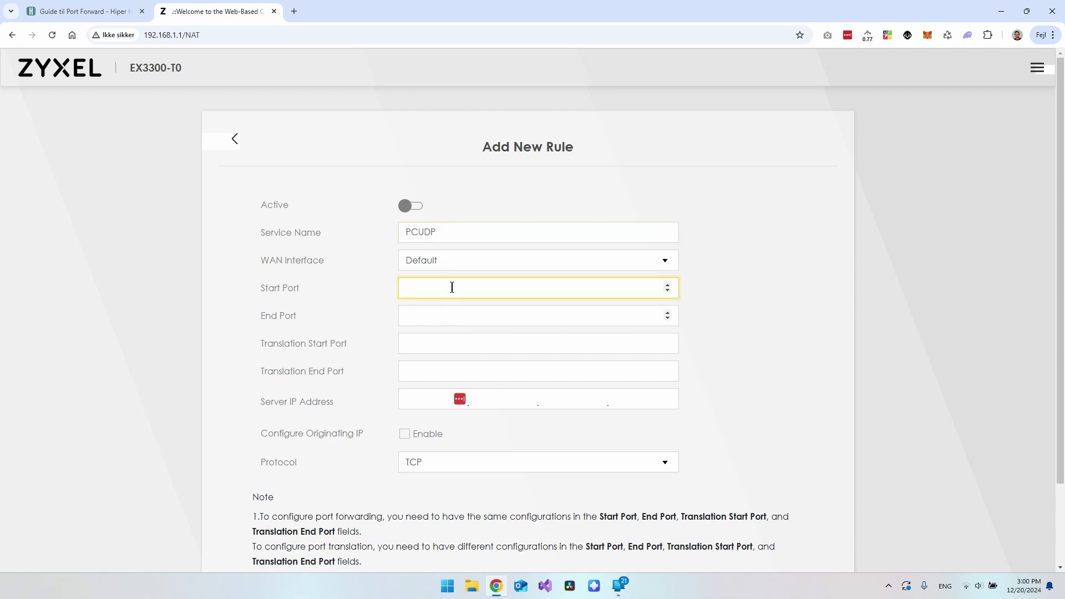
{"action": "type", "text": "3074"}
{"action": "left_click", "coordinate": [476, 316]}
{"action": "type", "text": "3083"}
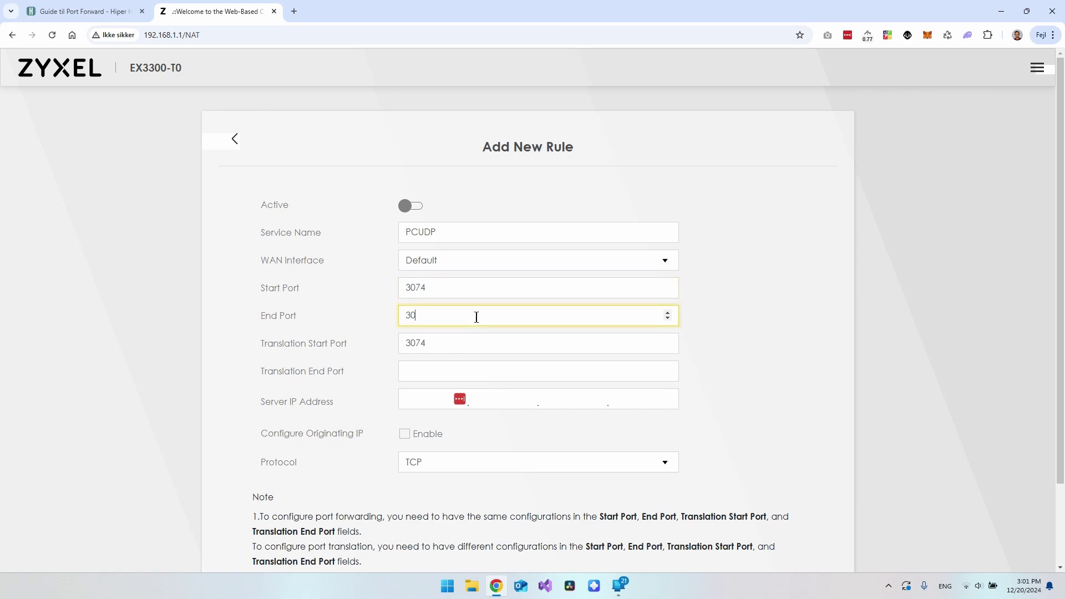
{"action": "left_click", "coordinate": [799, 327]}
Set the PCUDP rule's server IP address to 192.168.1.23
{"action": "scroll", "coordinate": [799, 326], "scroll_direction": "down", "scroll_amount": 2}
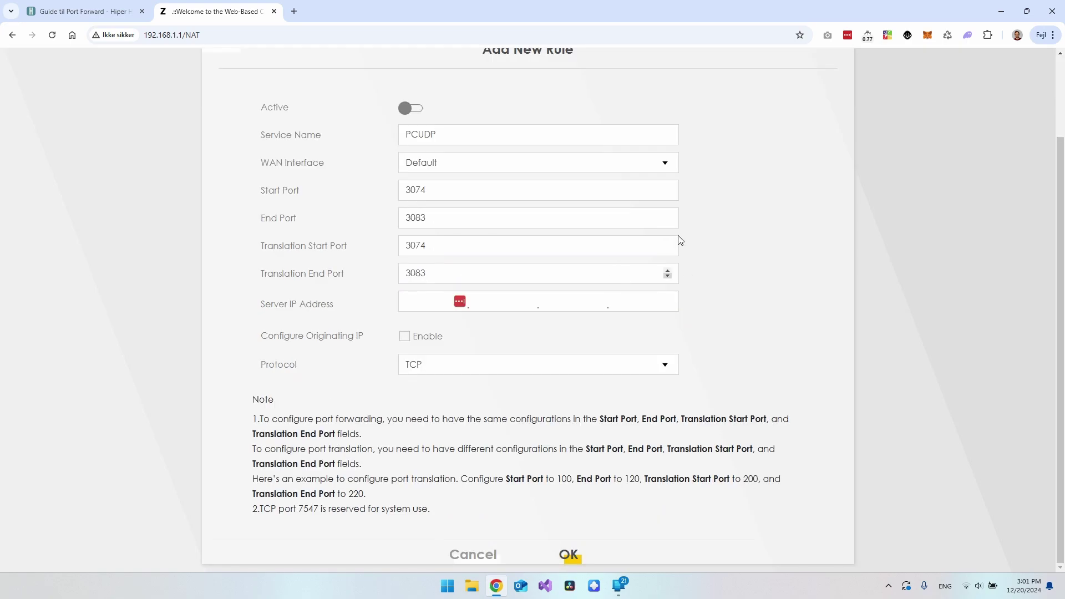
{"action": "scroll", "coordinate": [751, 309], "scroll_direction": "up", "scroll_amount": 1}
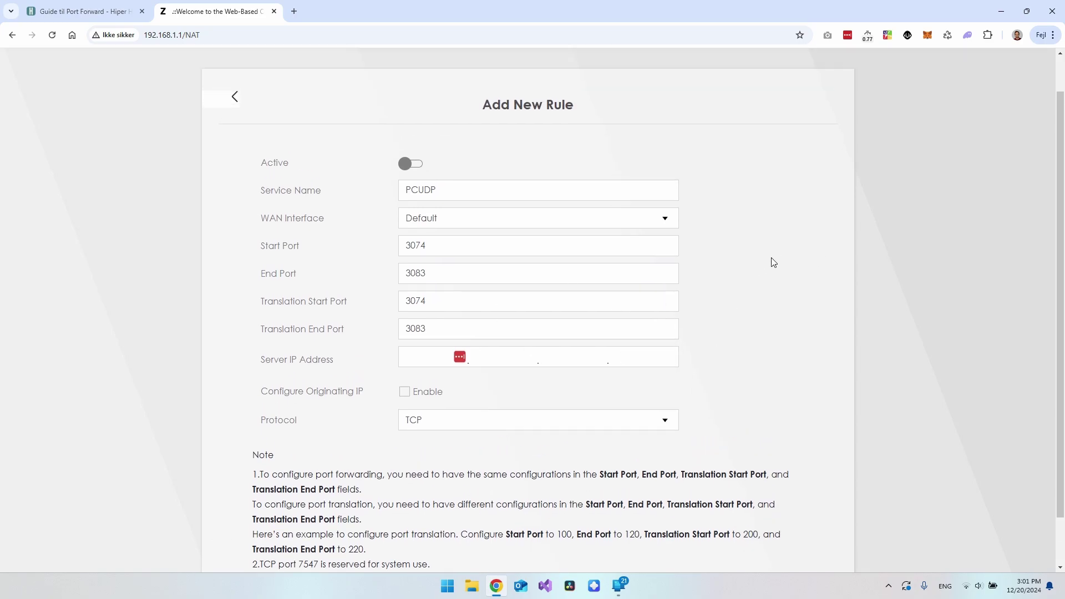
{"action": "scroll", "coordinate": [773, 261], "scroll_direction": "down", "scroll_amount": 1}
{"action": "left_click", "coordinate": [431, 302]}
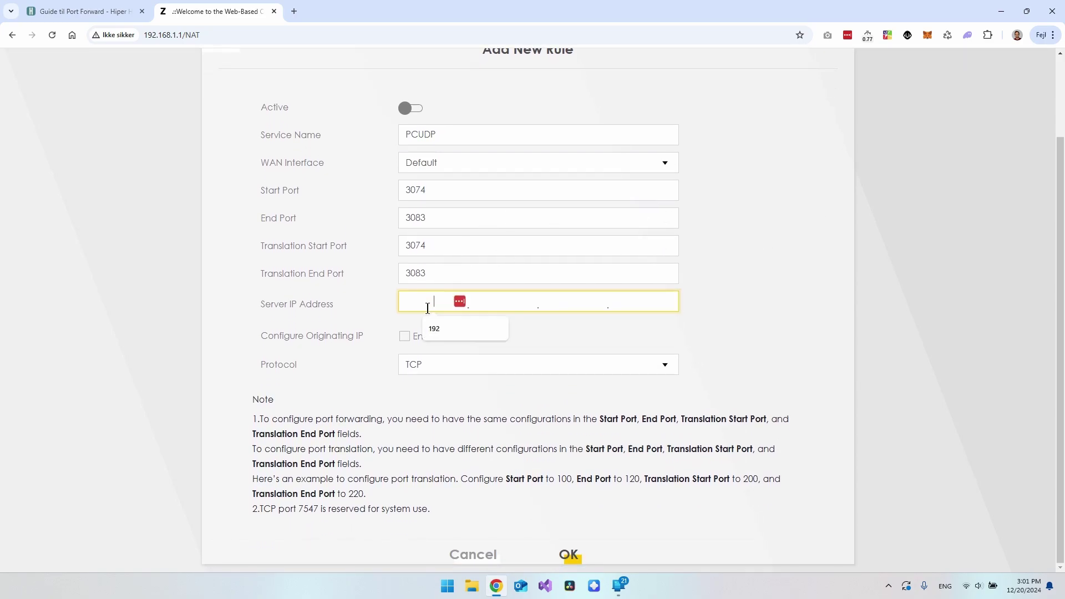
{"action": "left_click", "coordinate": [484, 322]}
{"action": "left_click", "coordinate": [528, 327]}
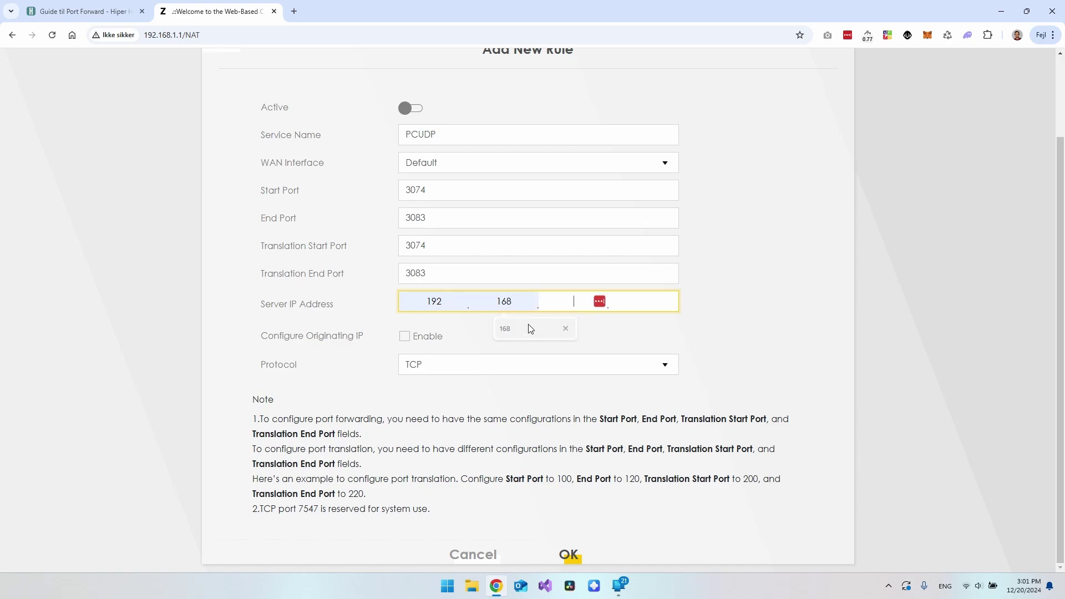
{"action": "type", "text": "1.23"}
Set the protocol to UDP, turn the rule on, and close the form
{"action": "left_click", "coordinate": [660, 367]}
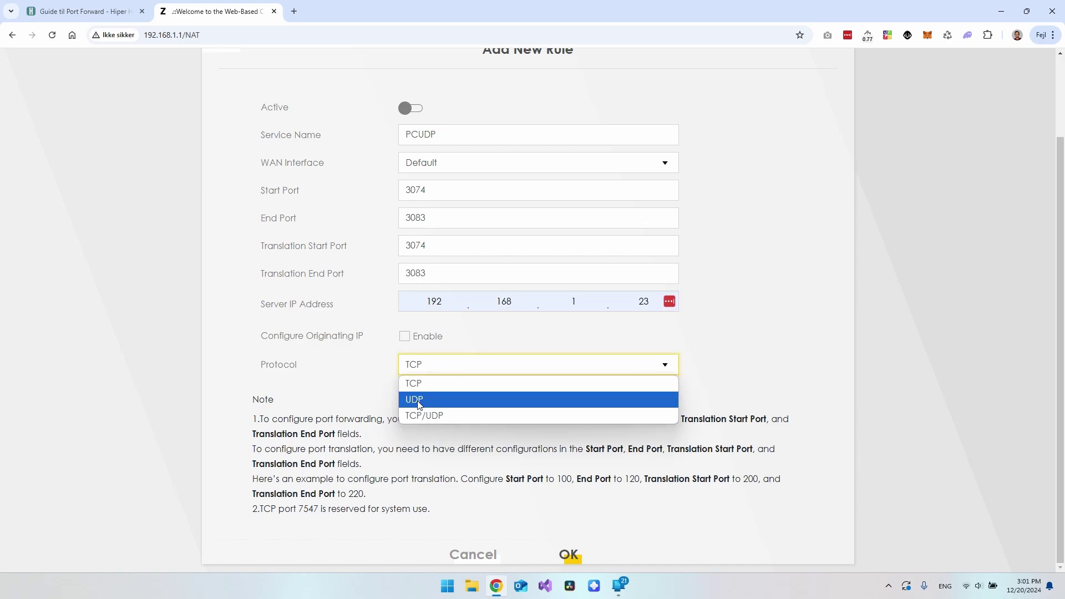
{"action": "left_click", "coordinate": [418, 400]}
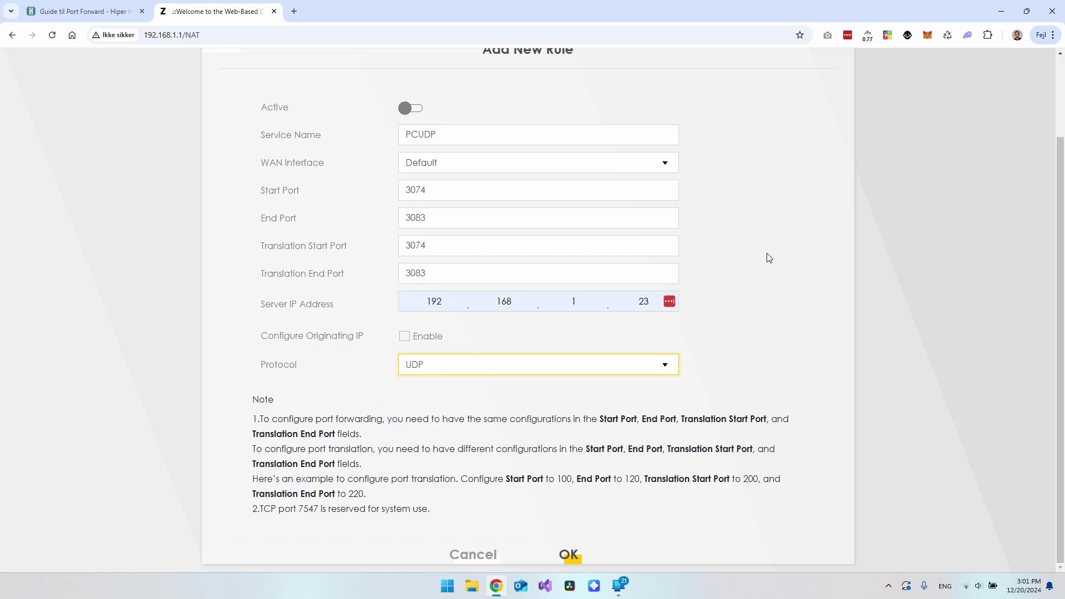
{"action": "left_click", "coordinate": [414, 111]}
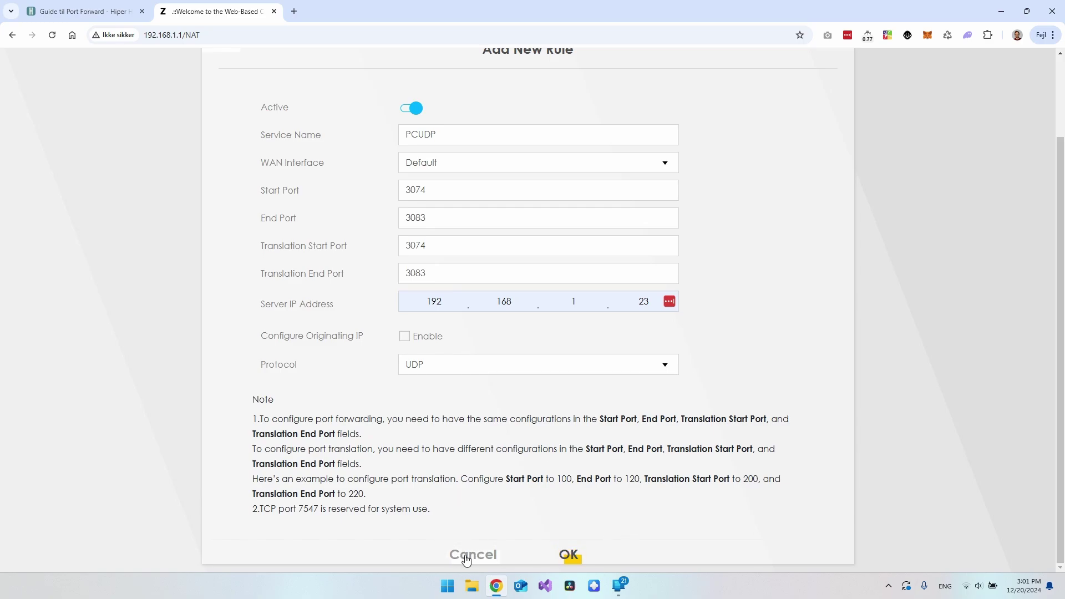
{"action": "left_click", "coordinate": [478, 551]}
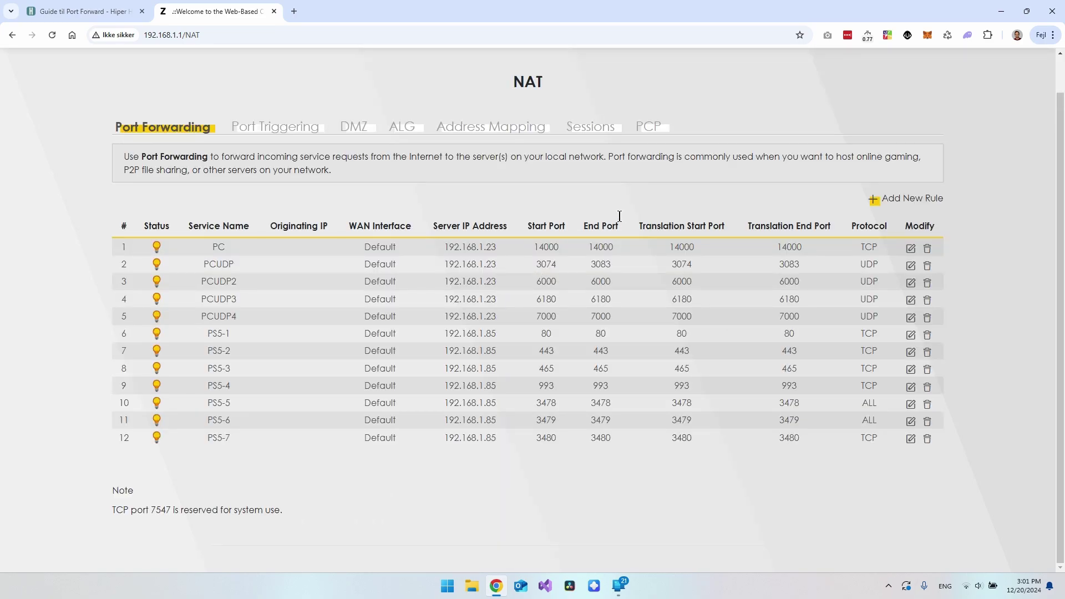
{"action": "left_click_drag", "start_coordinate": [535, 248], "coordinate": [617, 247]}
{"action": "left_click", "coordinate": [544, 246]}
{"action": "left_click_drag", "start_coordinate": [535, 265], "coordinate": [552, 265]}
{"action": "left_click", "coordinate": [557, 267]}
{"action": "left_click_drag", "start_coordinate": [734, 314], "coordinate": [640, 266]}
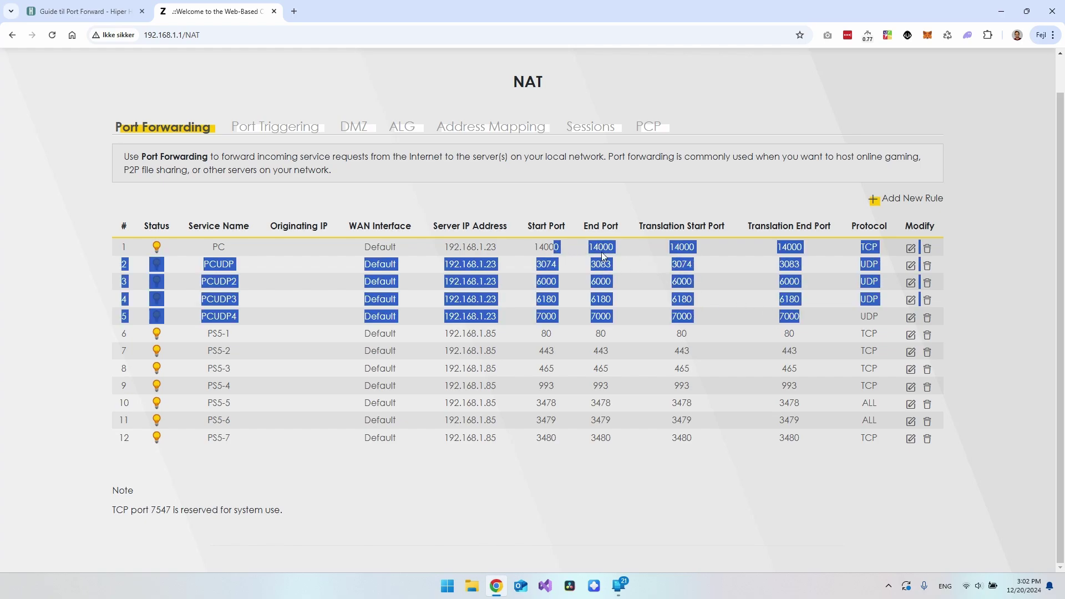
{"action": "left_click", "coordinate": [570, 263]}
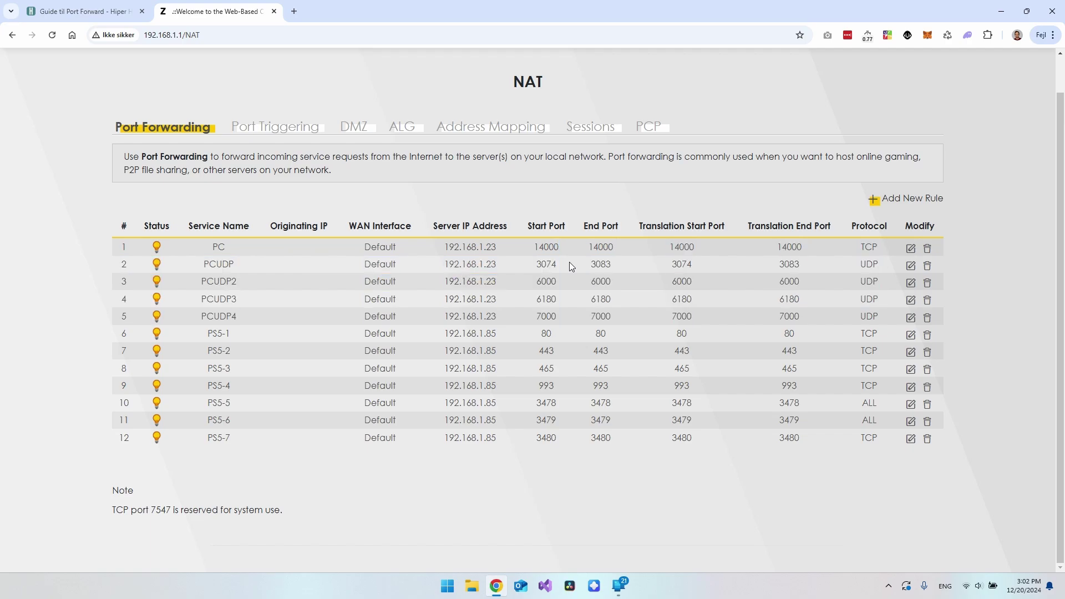
{"action": "left_click_drag", "start_coordinate": [698, 312], "coordinate": [596, 248]}
{"action": "left_click", "coordinate": [596, 248]}
{"action": "scroll", "coordinate": [596, 248], "scroll_direction": "up", "scroll_amount": 1}
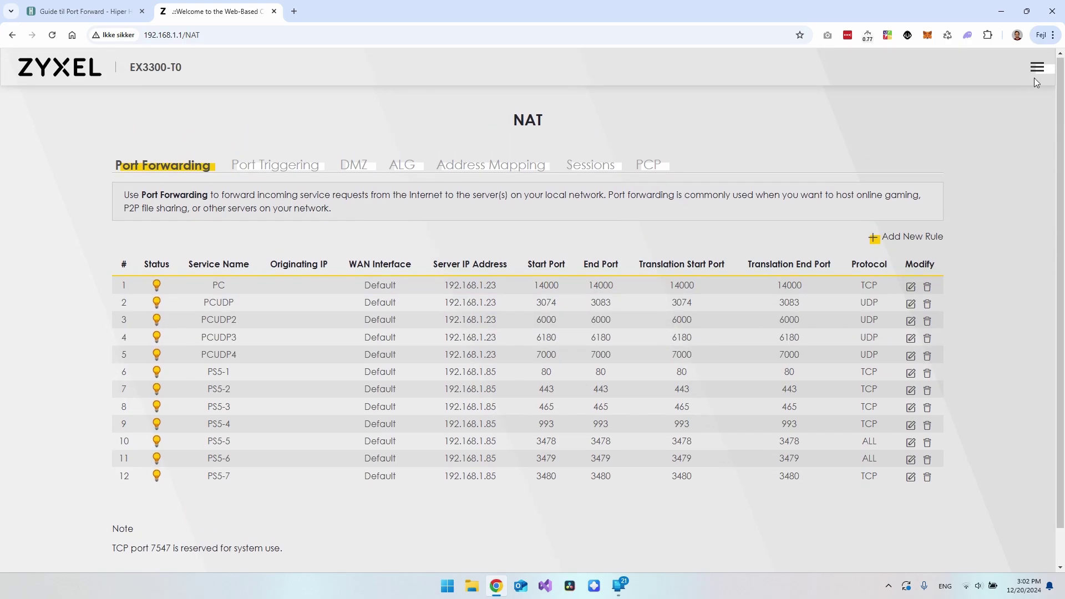